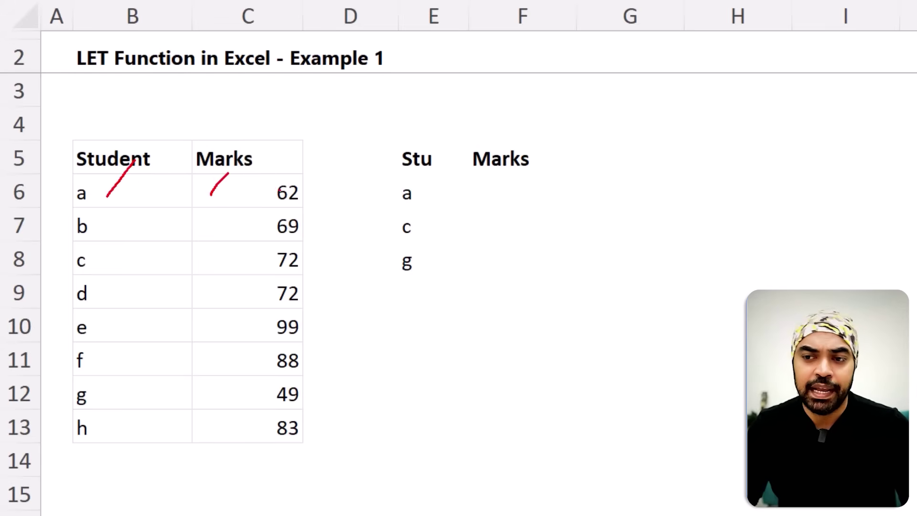
# - In F6, start an XLOOKUP with E6 as lookup value and locked range $B$6:$B$13
pyautogui.moveTo(396, 183); pyautogui.dragTo(435, 287)
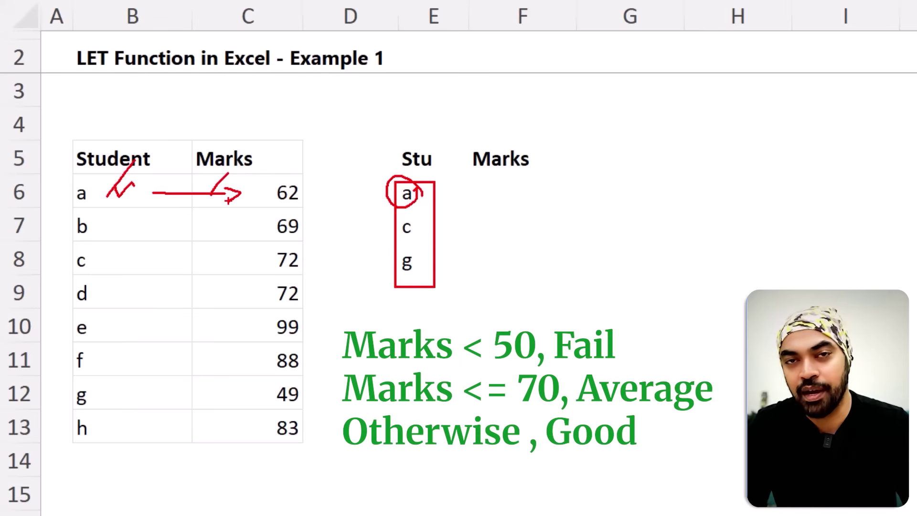
pyautogui.press('Escape')
pyautogui.click(509, 186)
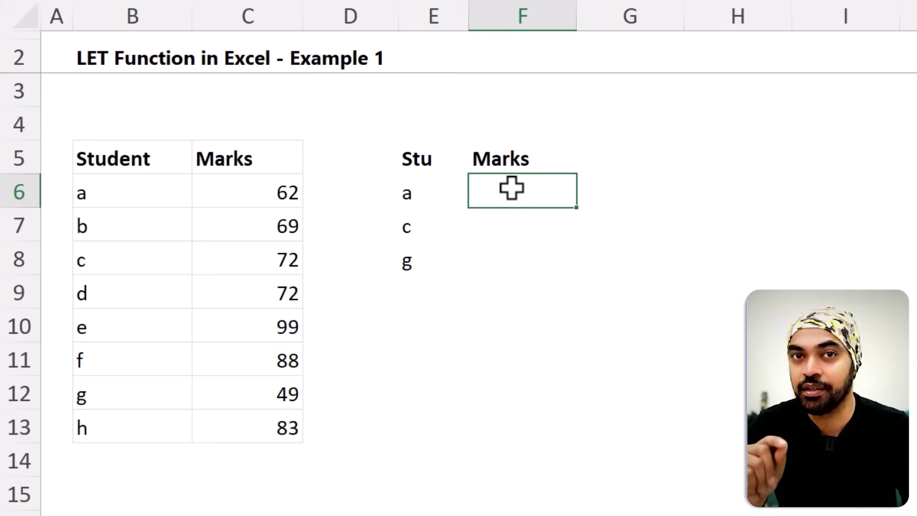
pyautogui.write('x')
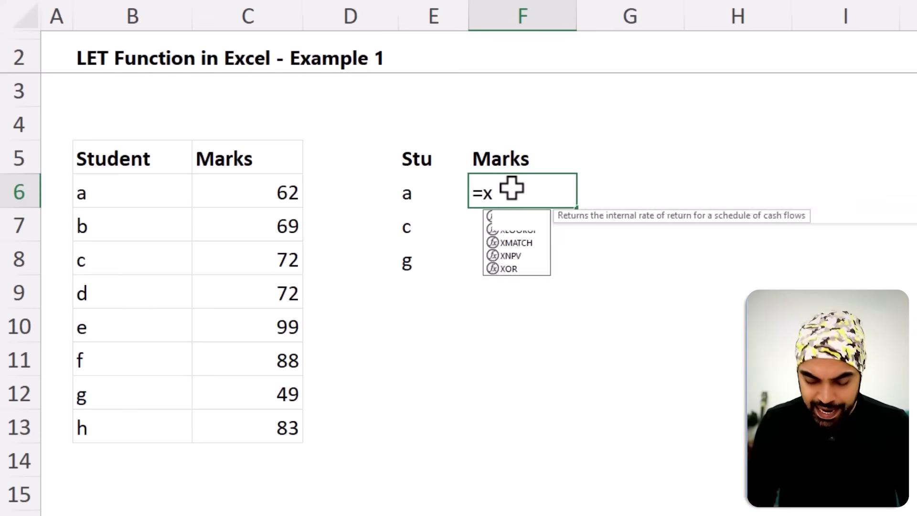
pyautogui.press('Tab')
pyautogui.press('Left')
pyautogui.write(',')
pyautogui.press('Left')
pyautogui.press('Left')
pyautogui.press('Left')
pyautogui.press('Left')
pyautogui.hotkey('ctrl', 'shift', 'Down')
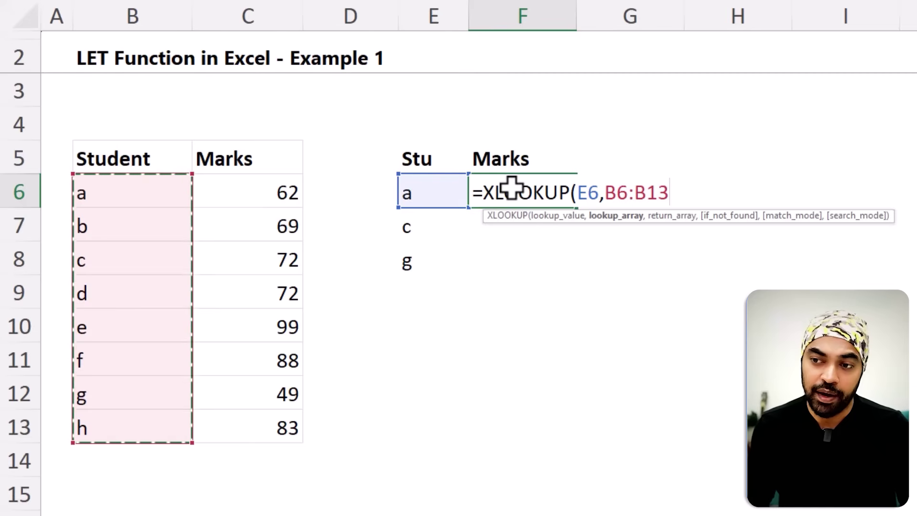
pyautogui.press('F4')
# - Add the locked $C$6:$C$13 return range and enter the formula so F6 shows 62
pyautogui.write(',')
pyautogui.press('Left')
pyautogui.press('Left')
pyautogui.press('Left')
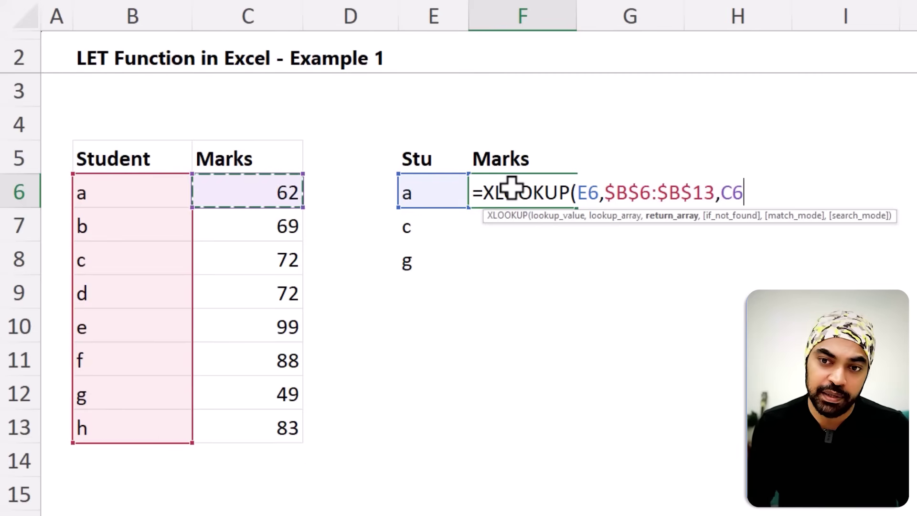
pyautogui.hotkey('ctrl', 'shift', 'Down')
pyautogui.press('F4')
pyautogui.write(')')
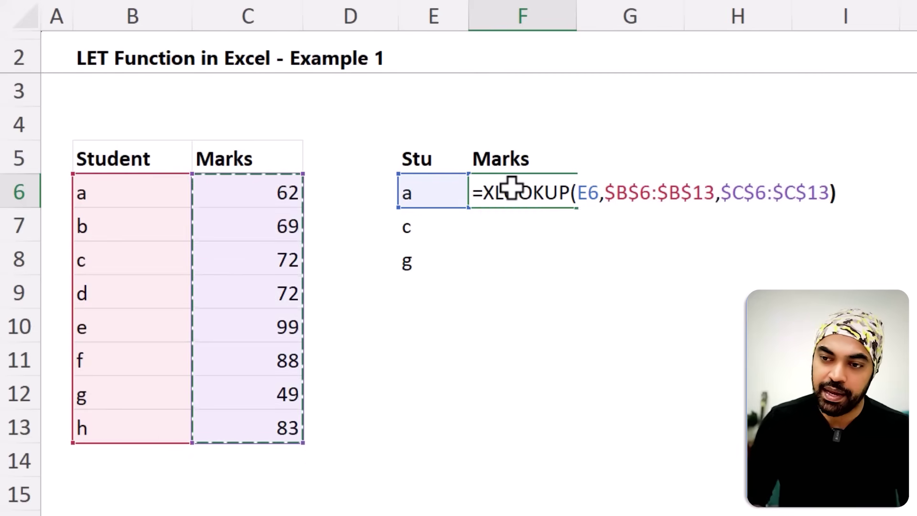
pyautogui.hotkey('ctrl', 'Return')
# - Fill the lookup down to F8 and check the marks 72 and 49 for c and g
pyautogui.hotkey('shift', 'Down')
pyautogui.hotkey('shift', 'Down')
pyautogui.hotkey('ctrl', 'd')
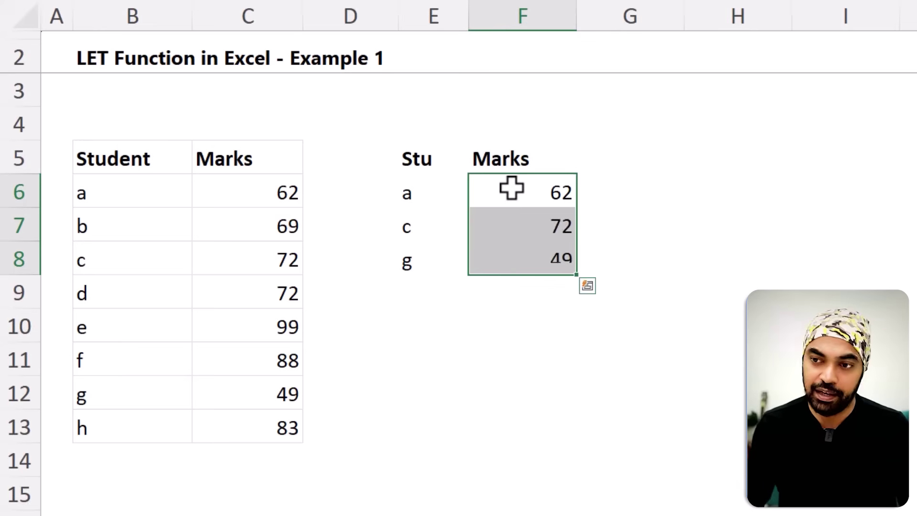
pyautogui.click(566, 201)
pyautogui.click(560, 228)
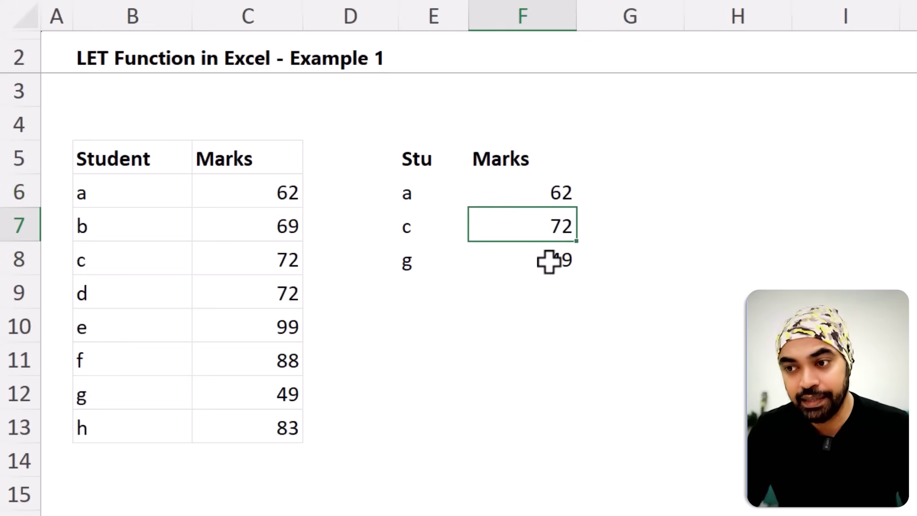
pyautogui.click(548, 262)
# - Reopen F6's lookup formula and select part of its text
pyautogui.click(486, 197)
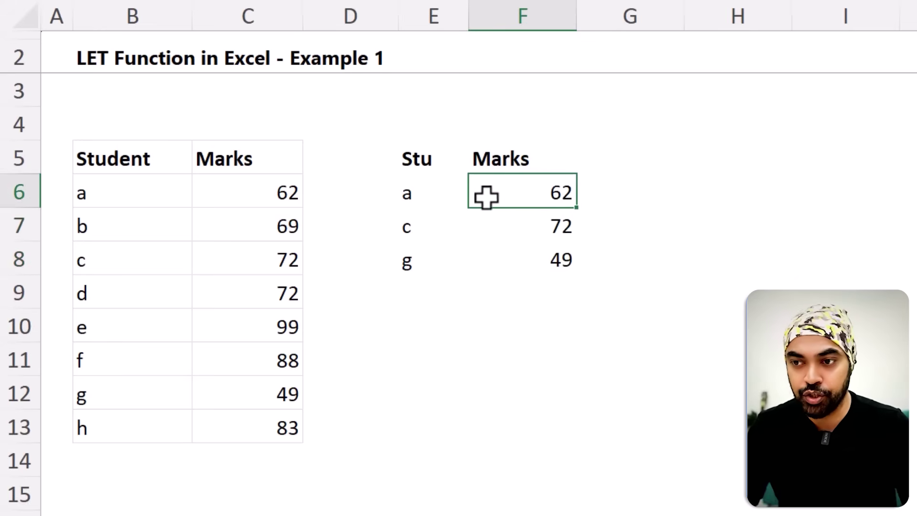
pyautogui.doubleClick(546, 194)
pyautogui.moveTo(886, 188); pyautogui.dragTo(483, 188)
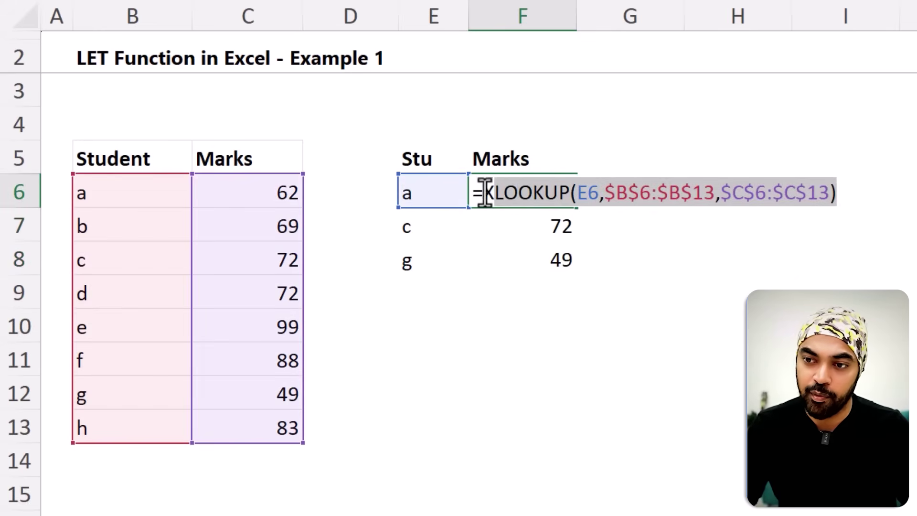
# - Wrap F6's XLOOKUP in an IF that returns a fail label for marks below 50
pyautogui.click(558, 186)
pyautogui.press('Left')
pyautogui.press('Left')
pyautogui.press('Left')
pyautogui.press('Left')
pyautogui.press('Left')
pyautogui.press('Left')
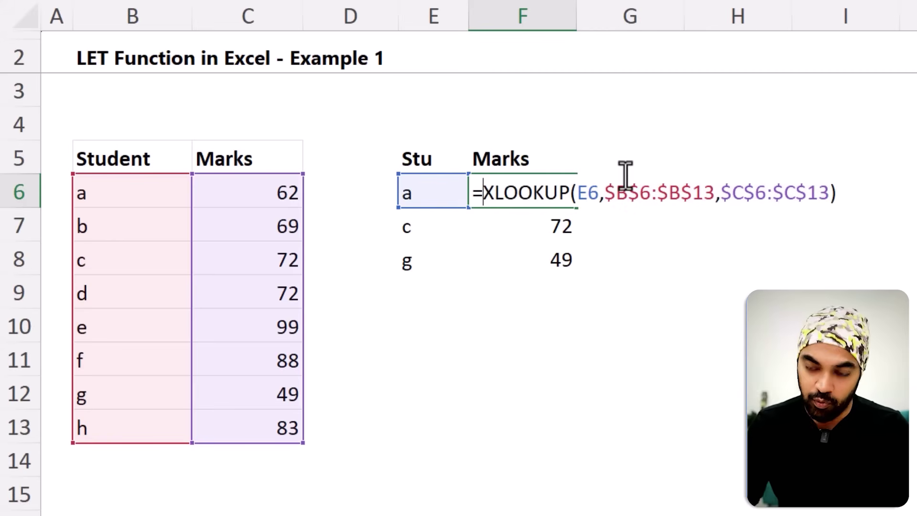
pyautogui.write('IF(')
pyautogui.moveTo(505, 193); pyautogui.dragTo(858, 193)
pyautogui.hotkey('ctrl', 'c')
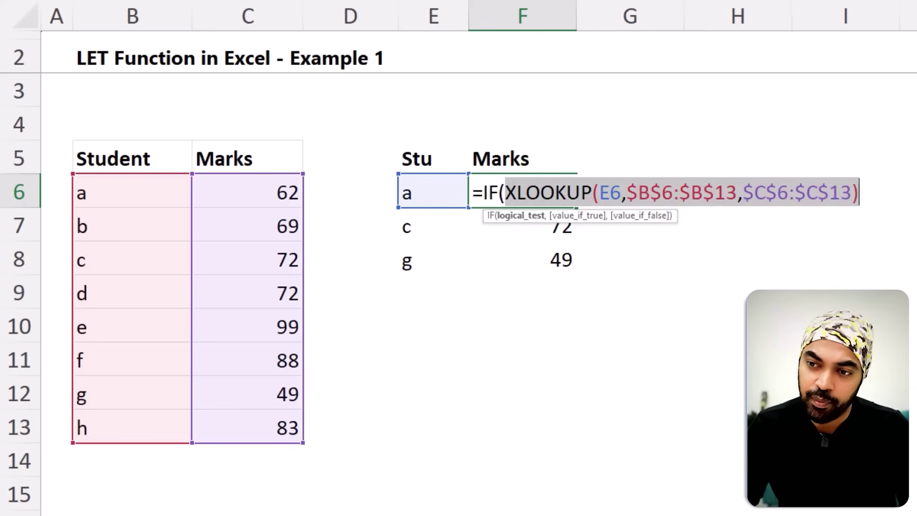
pyautogui.click(860, 193)
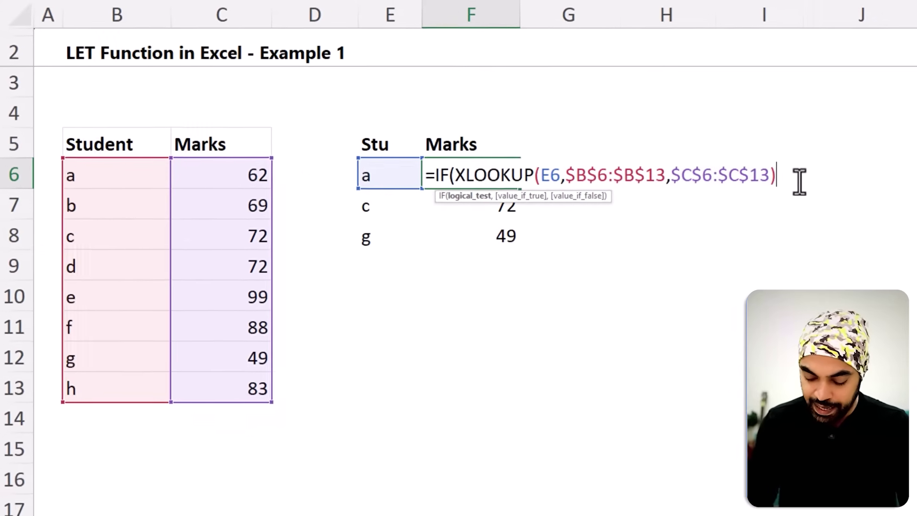
pyautogui.write('<50, "Bad')
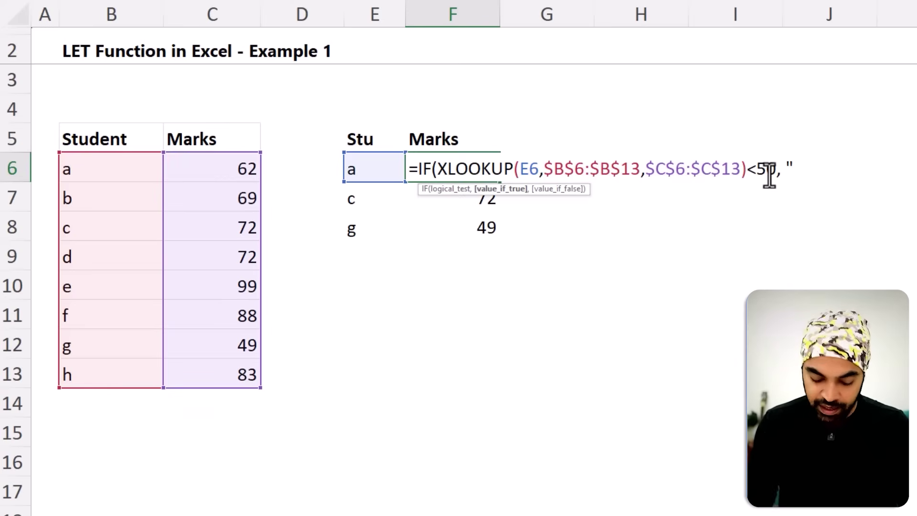
pyautogui.write('Fail",')
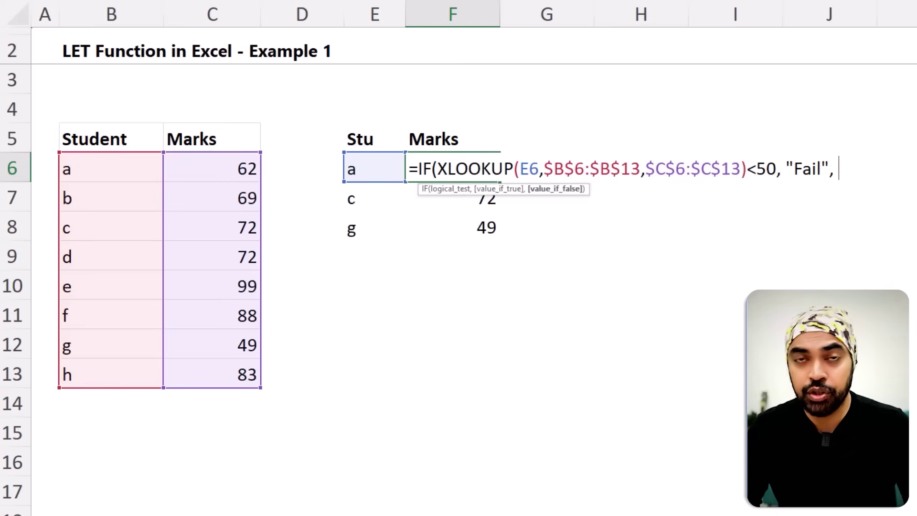
# - On a new line, add a nested IF reusing the XLOOKUP that returns "Avg" for marks up to 70
pyautogui.hotkey('alt', 'Return')
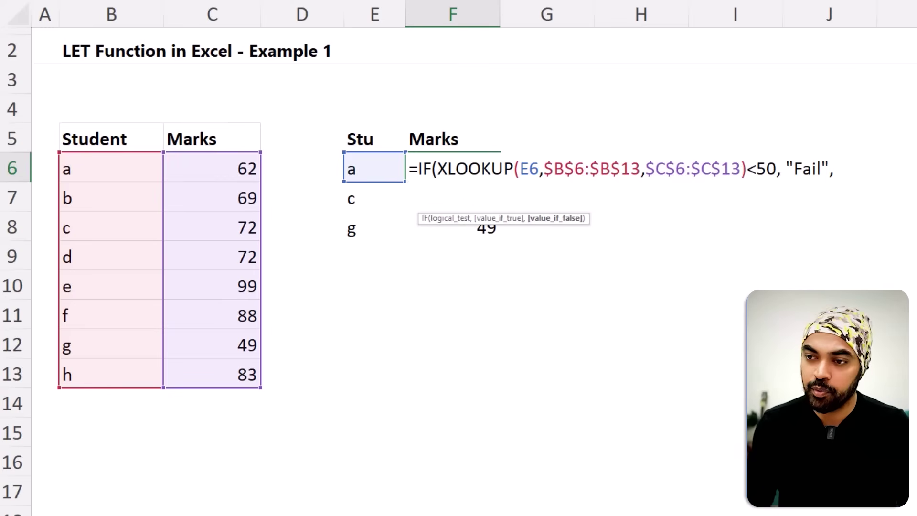
pyautogui.write('i')
pyautogui.press('Tab')
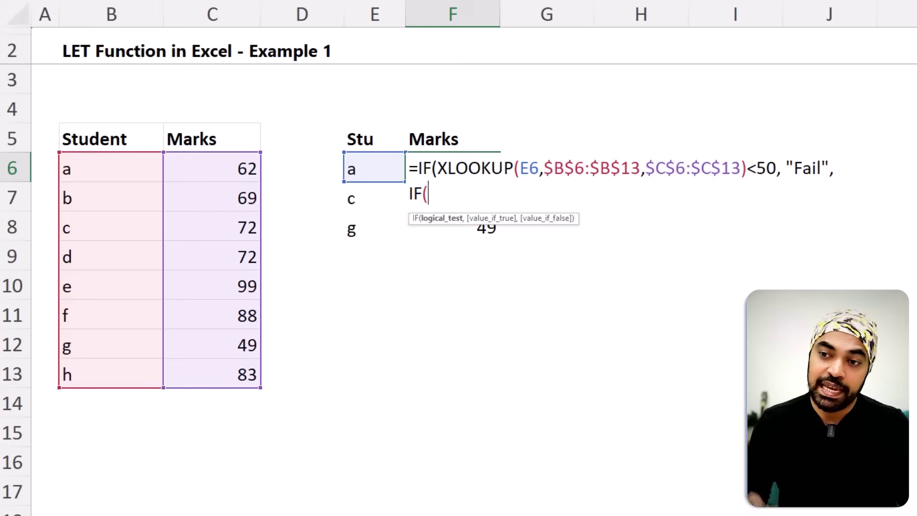
pyautogui.hotkey('ctrl', 'v')
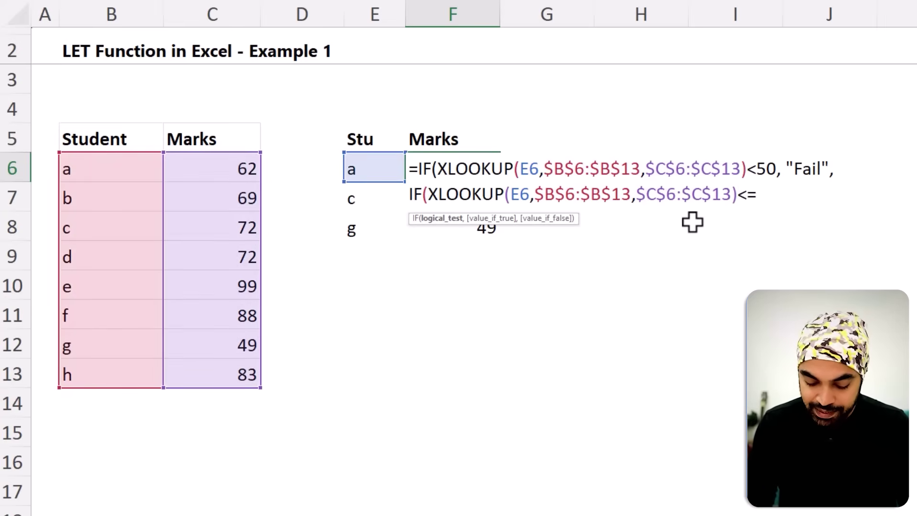
pyautogui.write('<=70, "Avg"')
pyautogui.press('Return')
pyautogui.press('Escape')
pyautogui.write(',')
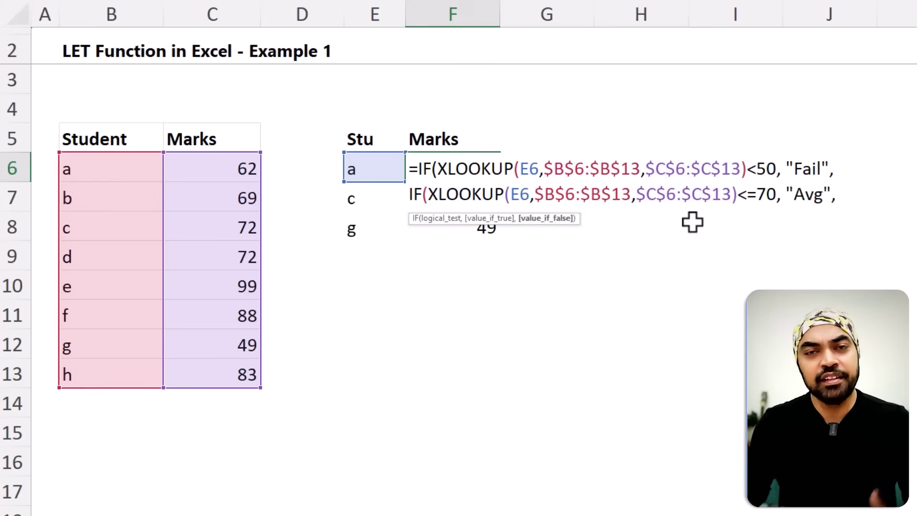
# - Enter the grading formula and fill it down to F8, giving Avg, Good and Fail
pyautogui.hotkey('alt', 'Return')
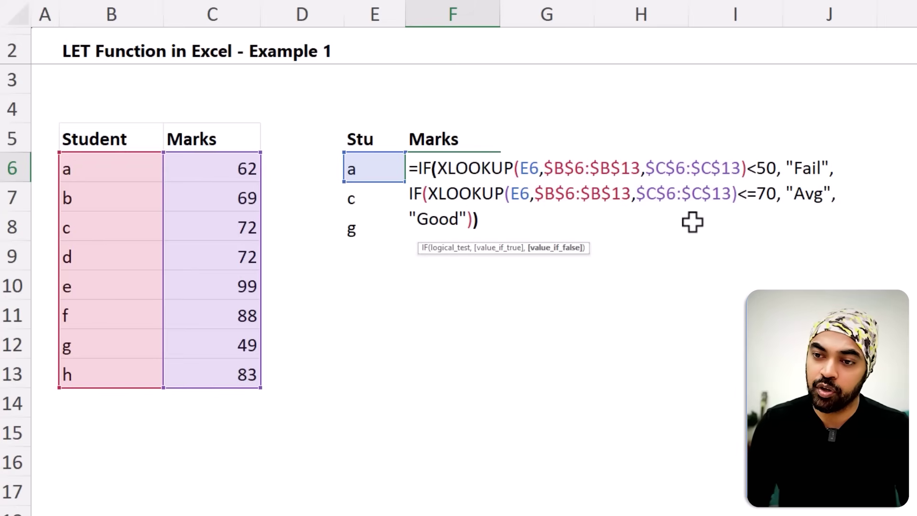
pyautogui.hotkey('ctrl', 'Return')
pyautogui.hotkey('shift', 'Down')
pyautogui.hotkey('shift', 'Down')
pyautogui.hotkey('ctrl', 'd')
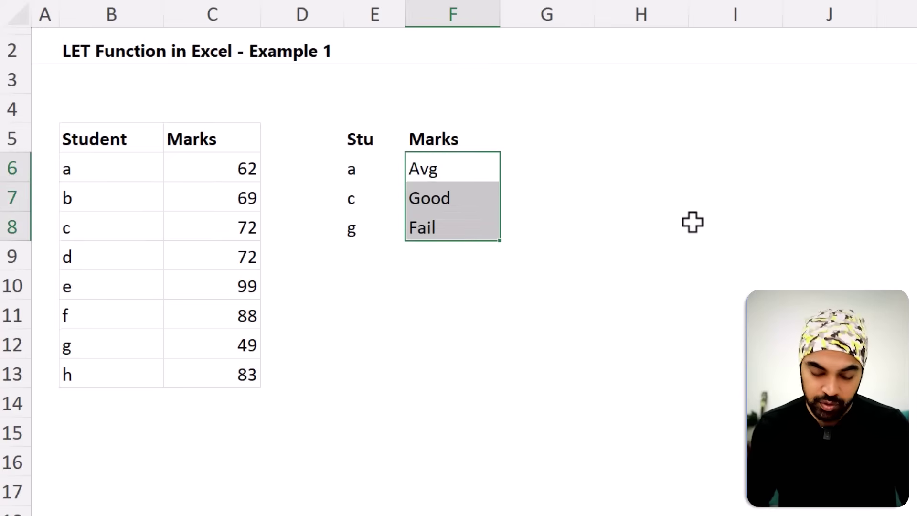
pyautogui.click(447, 198)
pyautogui.click(449, 234)
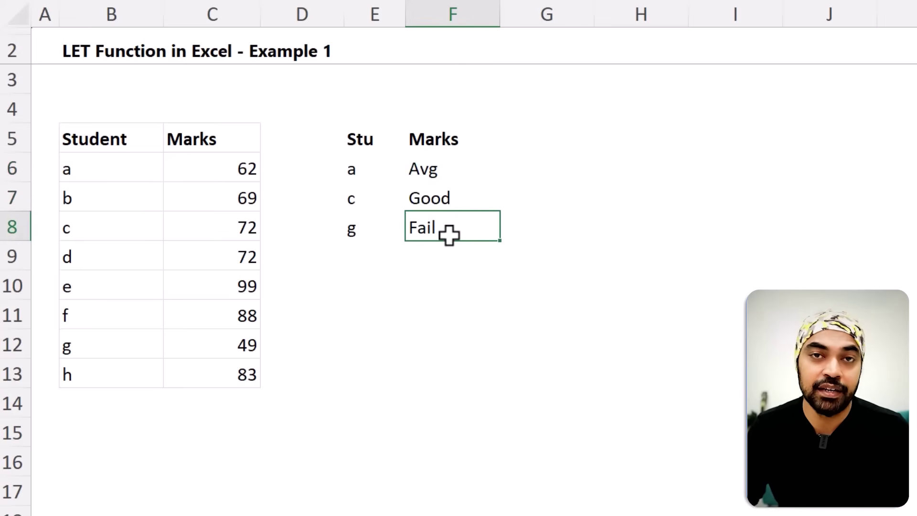
# - Review F6's nested IF–XLOOKUP grading formula
pyautogui.click(471, 167)
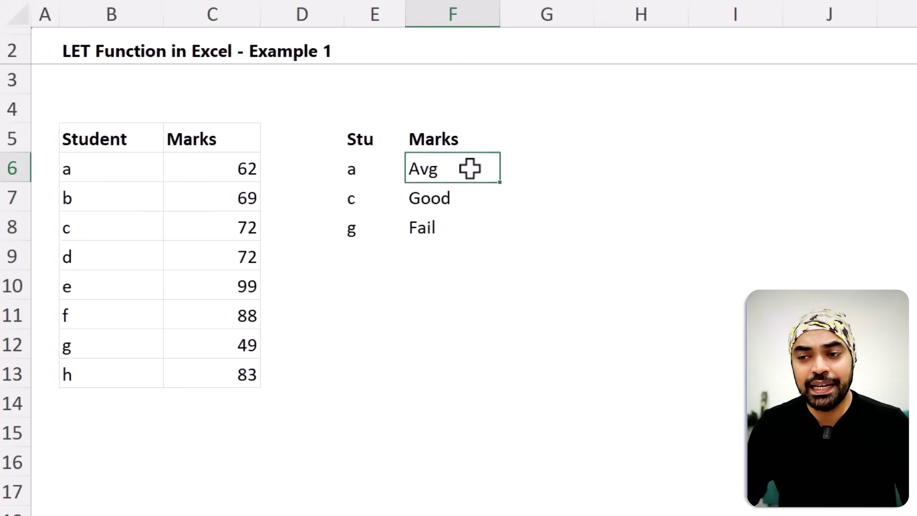
pyautogui.press('F2')
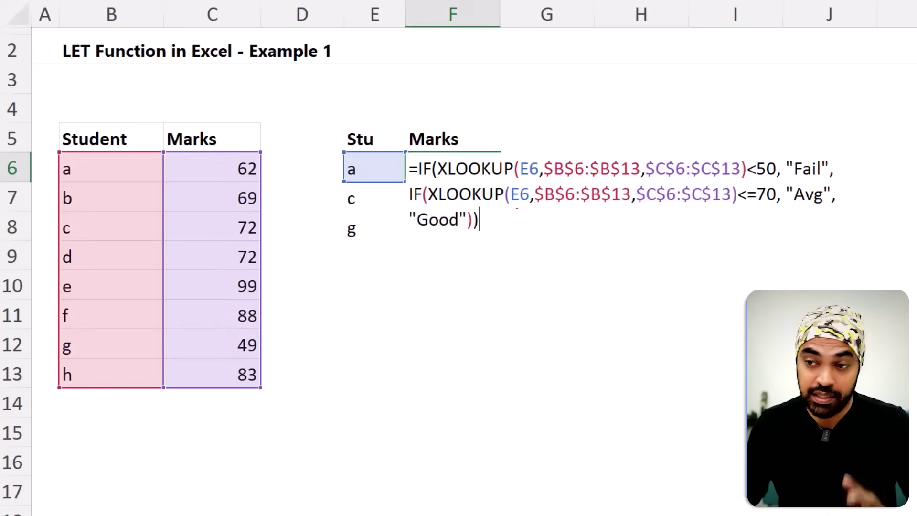
pyautogui.moveTo(436, 210); pyautogui.dragTo(584, 207)
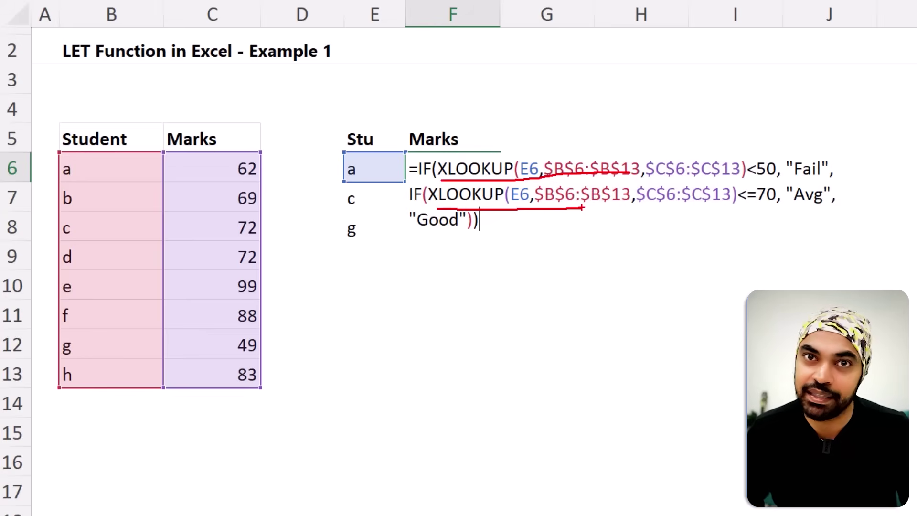
# - Commit the F6 formula and begin =LET( in G6
pyautogui.press('Tab')
pyautogui.write('=let')
pyautogui.press('Tab')
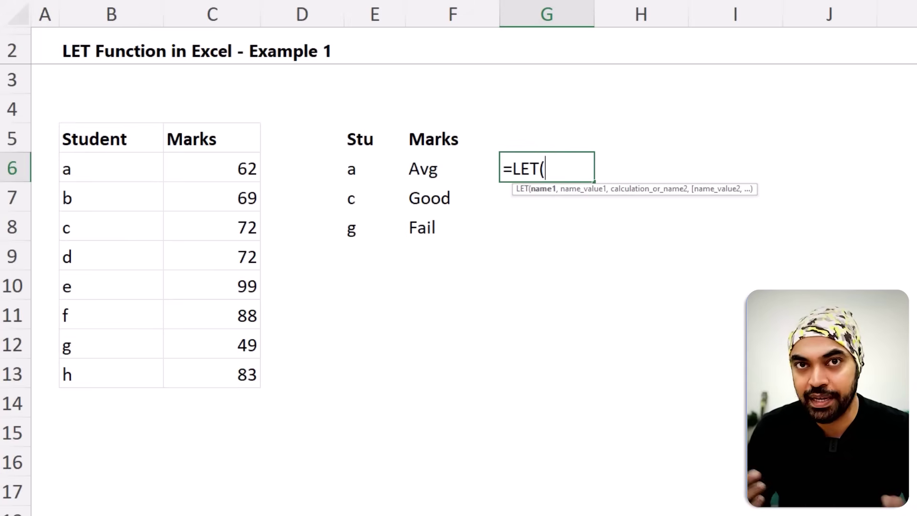
# - Complete G6 as =LET(m, XLOOKUP(E6,$B$6:$B$13,$C$6:$C$13), m)
pyautogui.write('m')
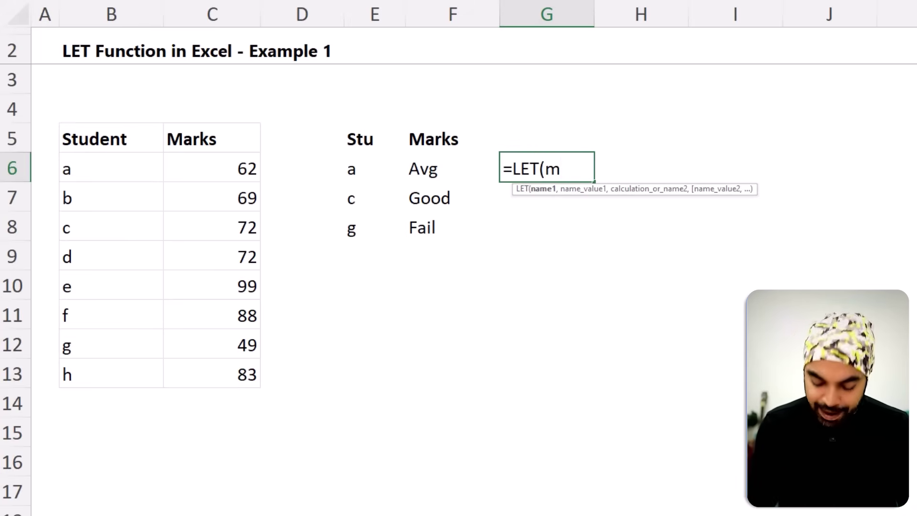
pyautogui.write(',')
pyautogui.hotkey('ctrl', 'v')
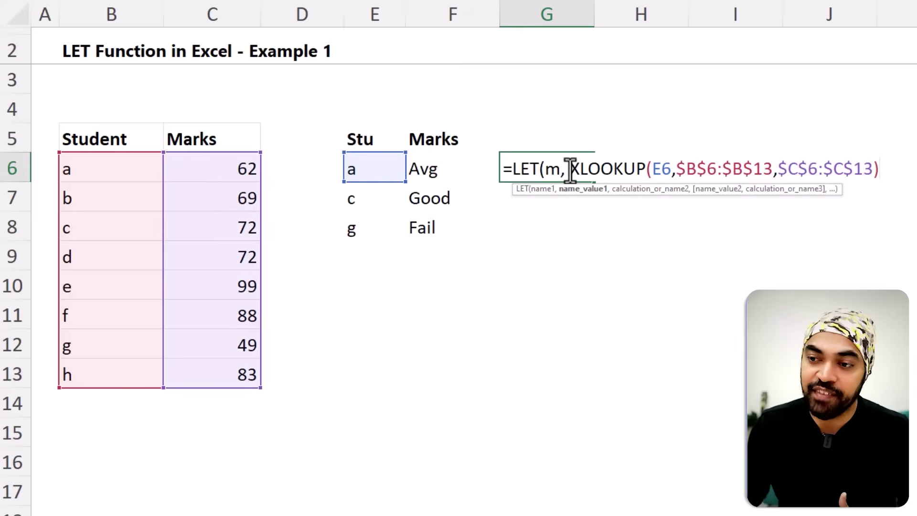
pyautogui.moveTo(571, 170); pyautogui.dragTo(901, 168)
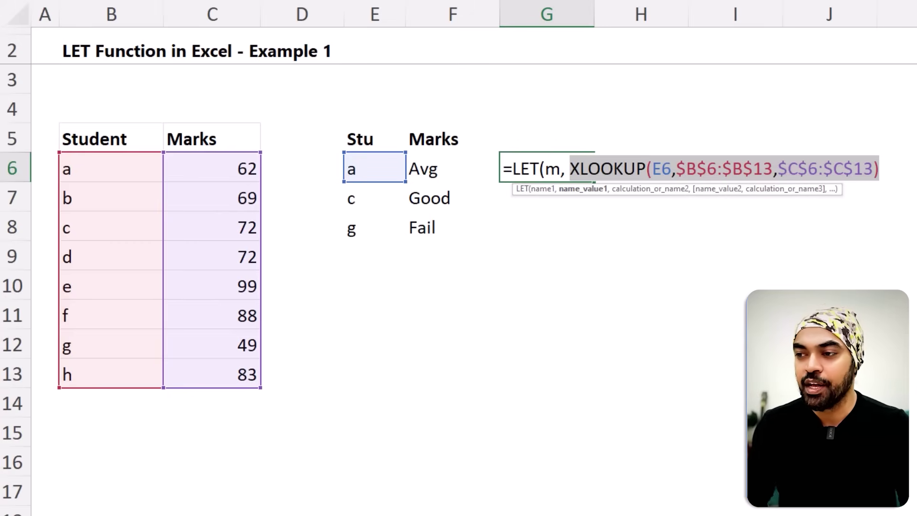
pyautogui.click(894, 170)
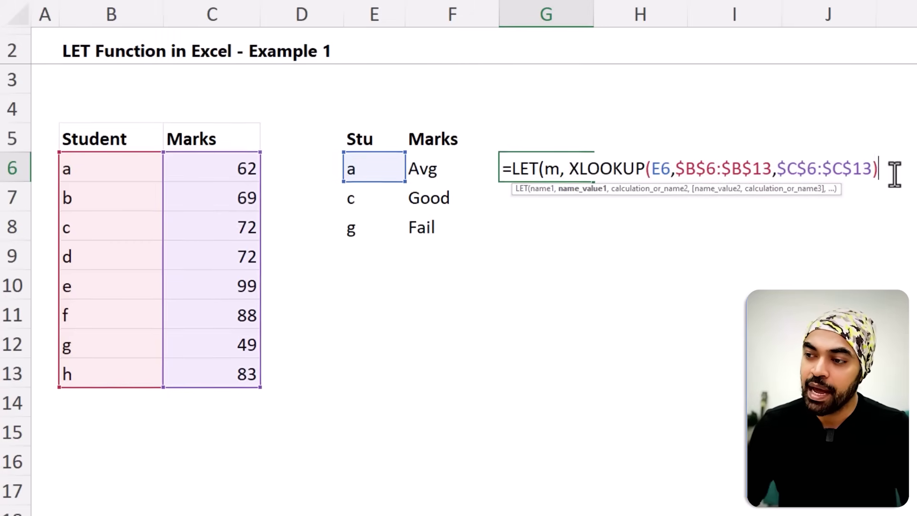
pyautogui.write(', m')
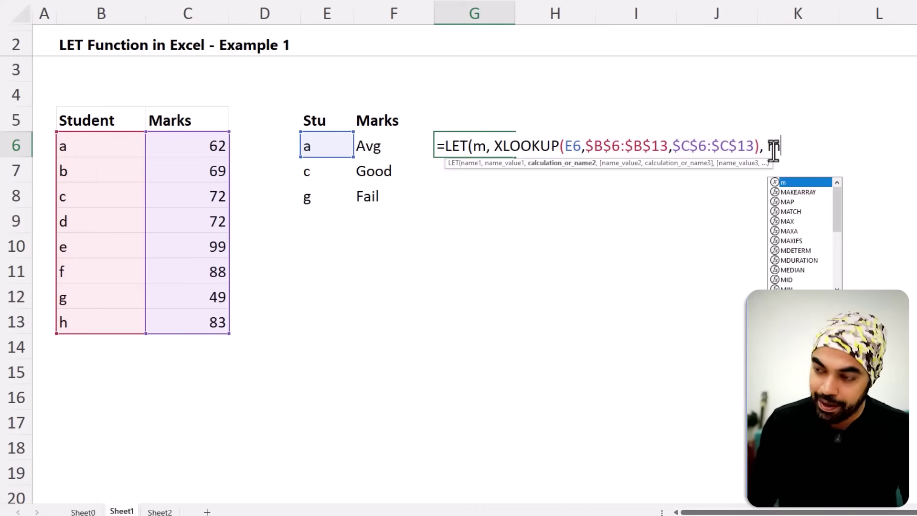
pyautogui.write(')')
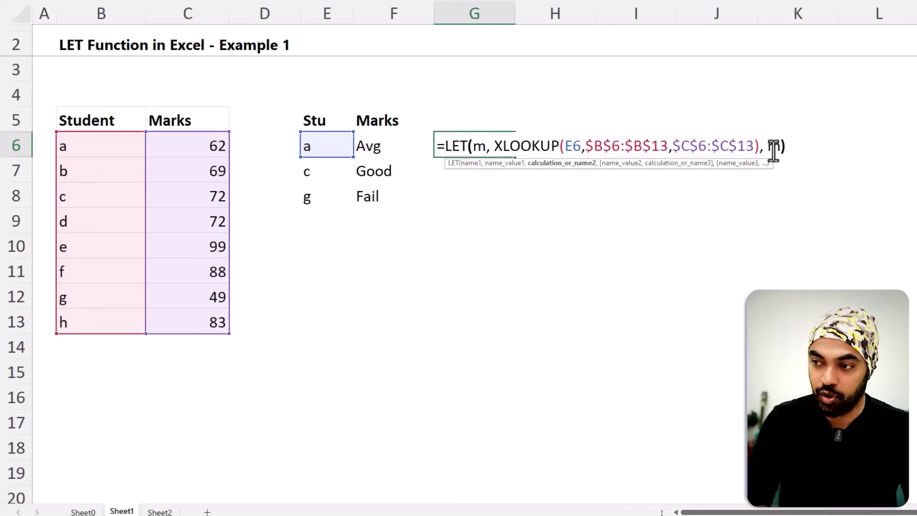
pyautogui.press('Return')
# - Copy G6's LET formula down to G8
pyautogui.click(490, 149)
pyautogui.moveTo(515, 157); pyautogui.dragTo(508, 192)
pyautogui.click(505, 142)
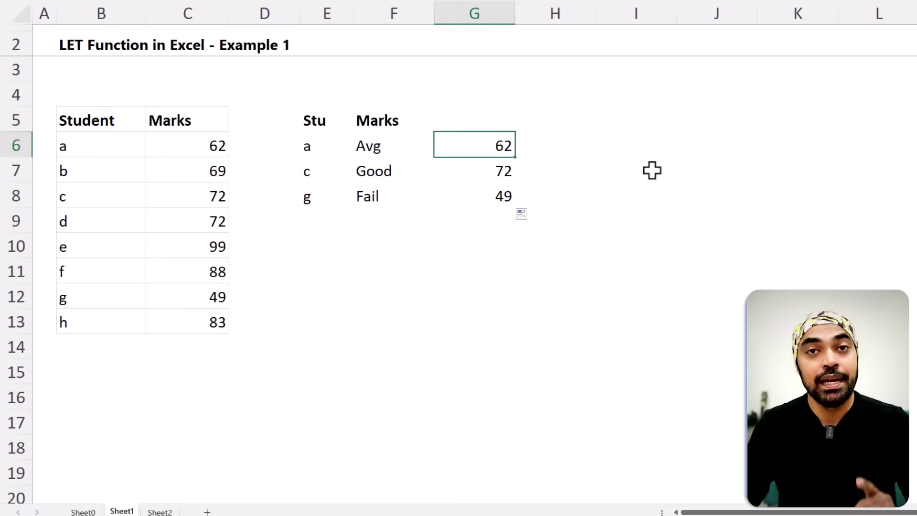
# - Wrap m in IF(m<50, "Fail", m<=70, "Avg", "Good") in G6, which Excel rejects
pyautogui.press('F2')
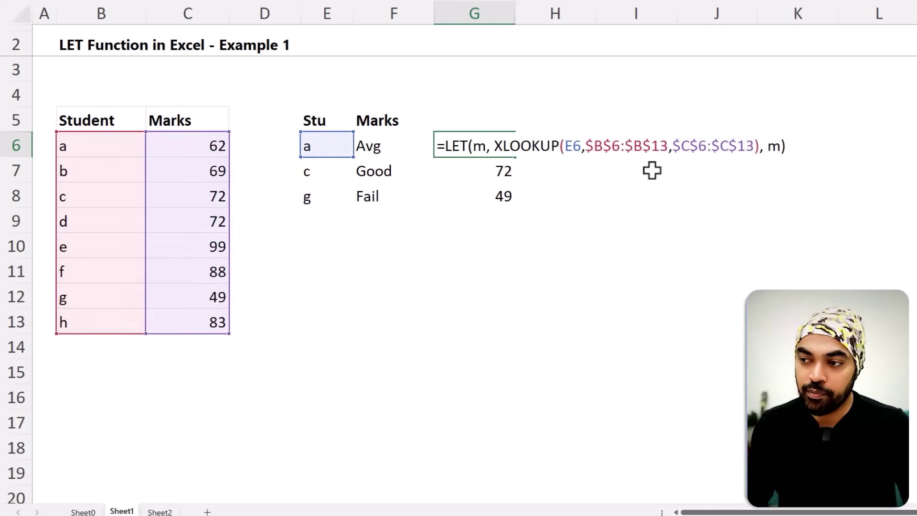
pyautogui.press('Left')
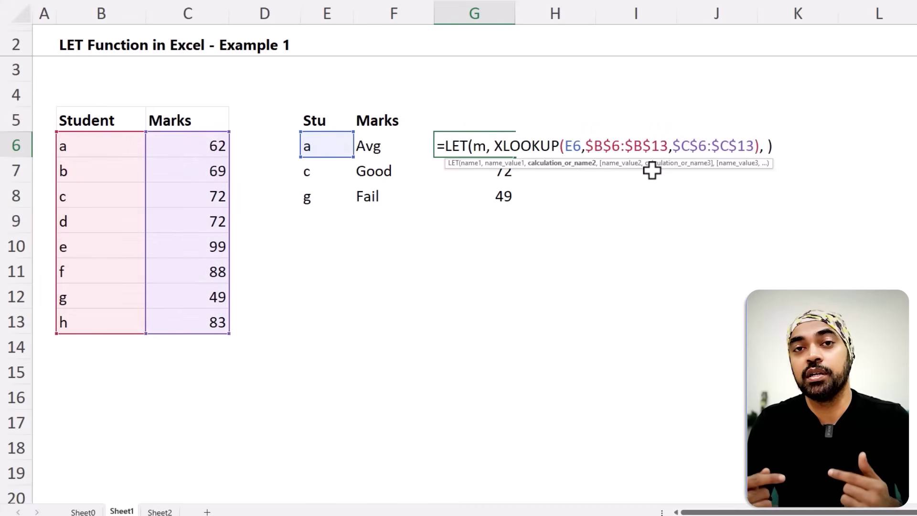
pyautogui.write('if')
pyautogui.press('Tab')
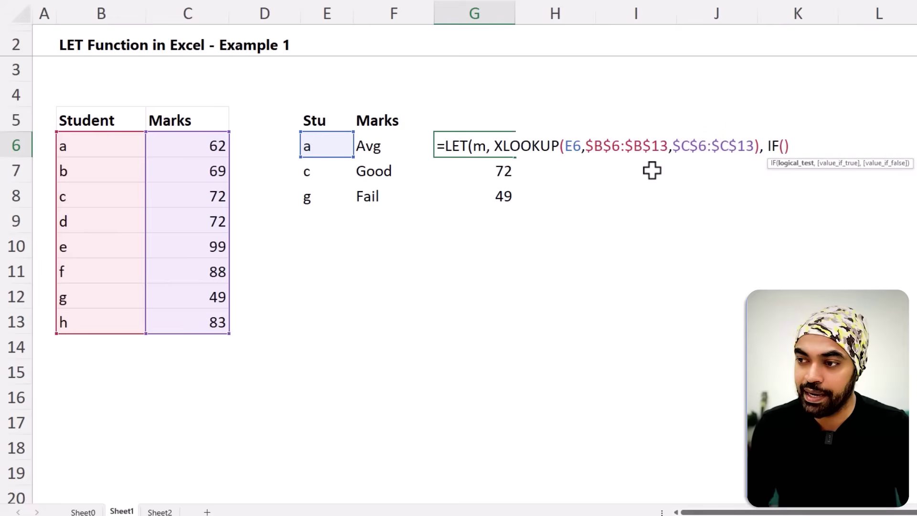
pyautogui.write('m<')
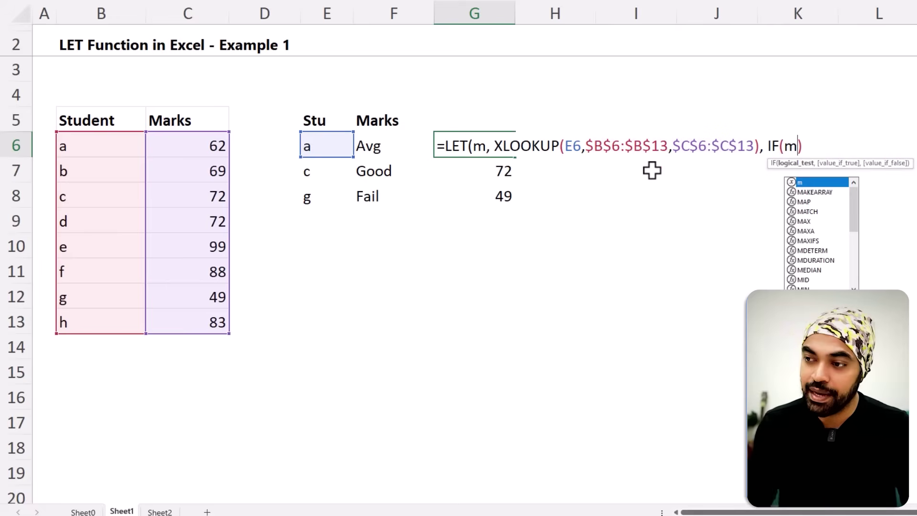
pyautogui.write('50,')
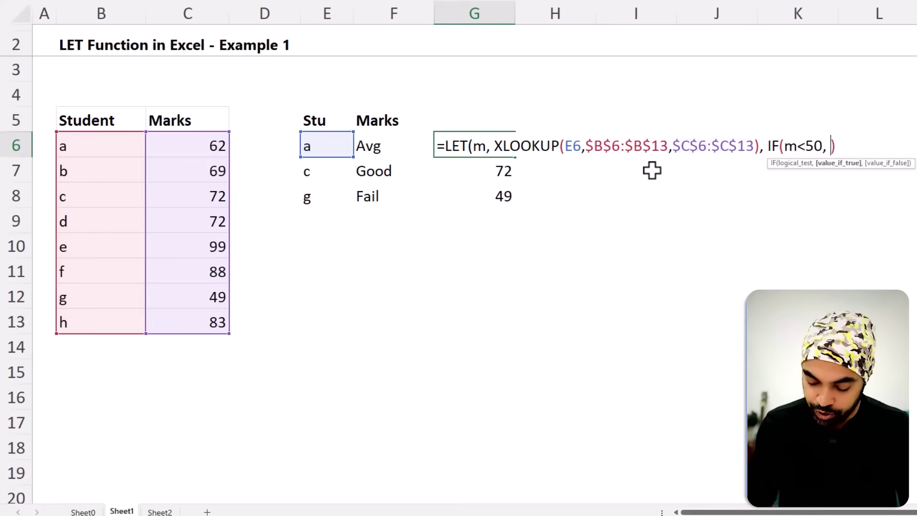
pyautogui.write(' "Fail", m')
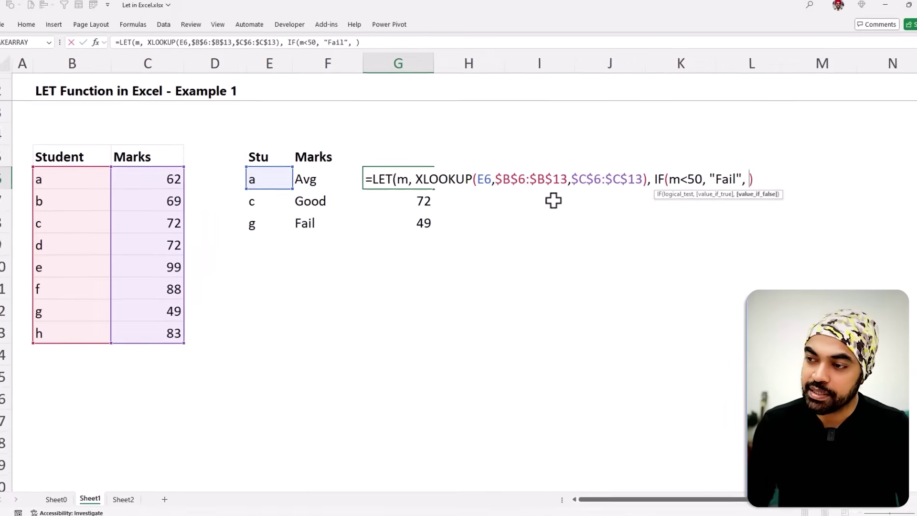
pyautogui.write('<=70, "Avg')
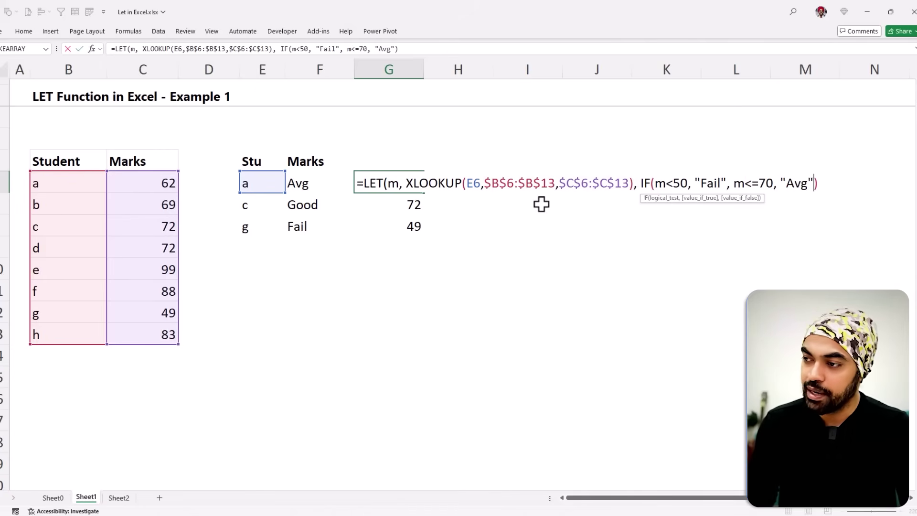
pyautogui.write('", "Good")')
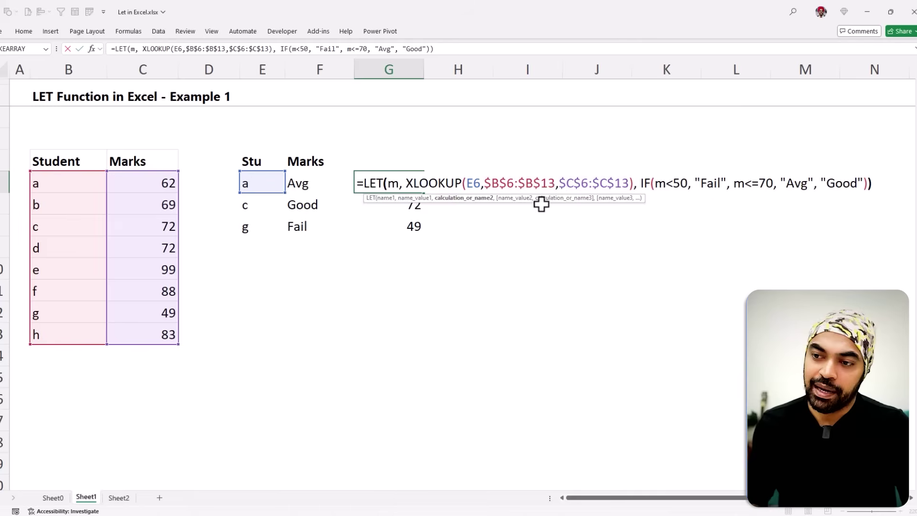
pyautogui.press('Return')
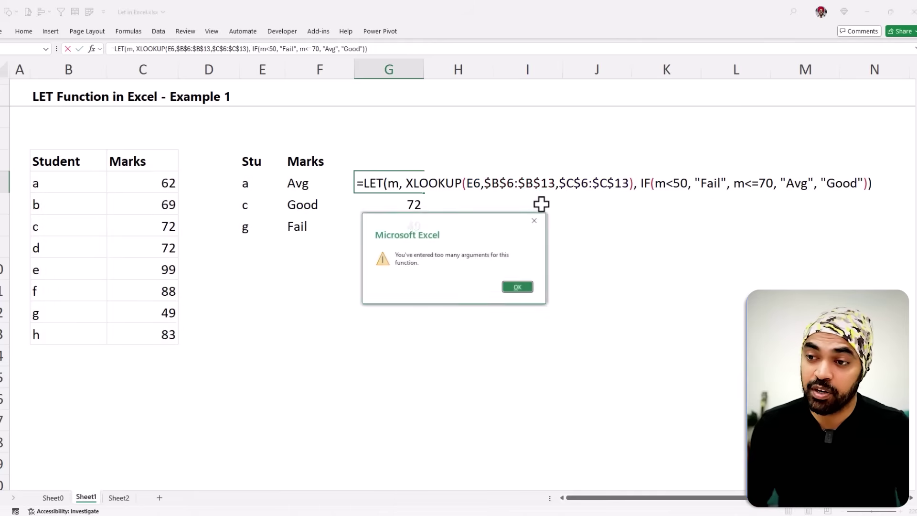
# - Fix G6 by nesting IF(m<=70, "Avg", "Good") inside the first IF
pyautogui.press('Return')
pyautogui.write('IF)')
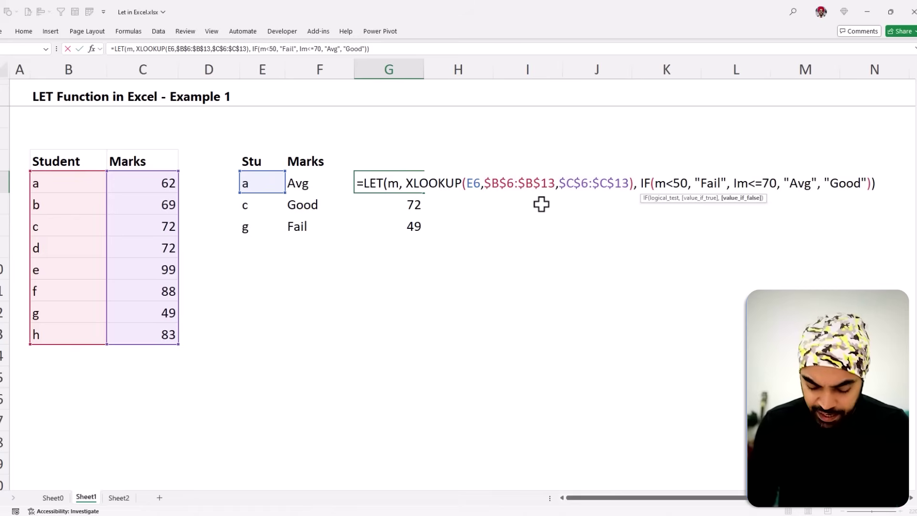
pyautogui.press('Left')
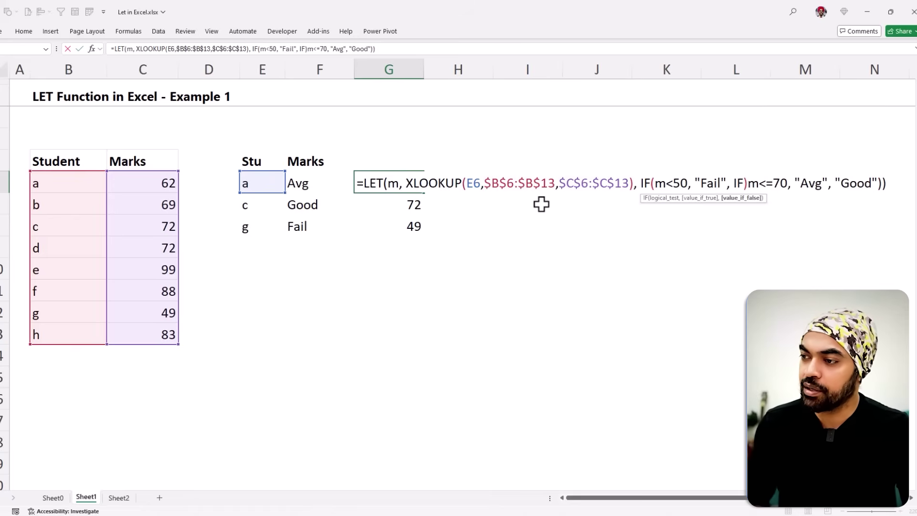
pyautogui.press('Delete')
pyautogui.write('(')
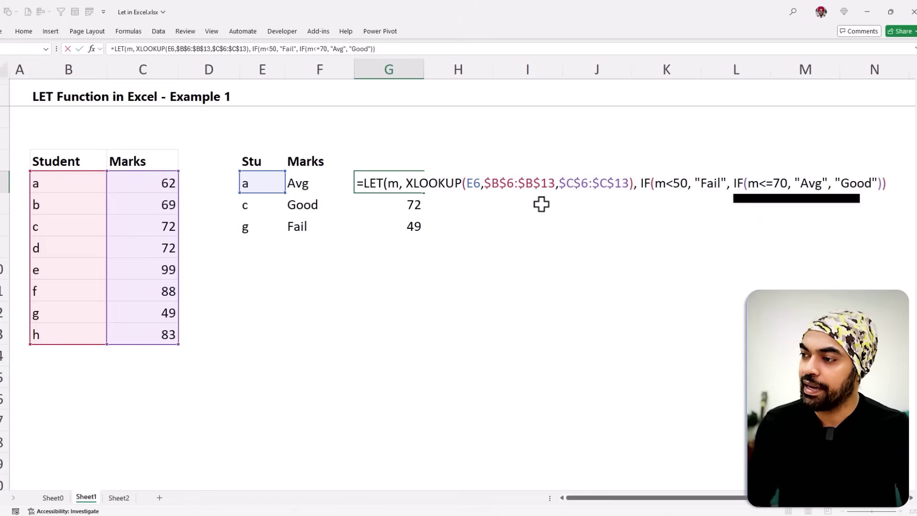
pyautogui.press('End')
pyautogui.write(')')
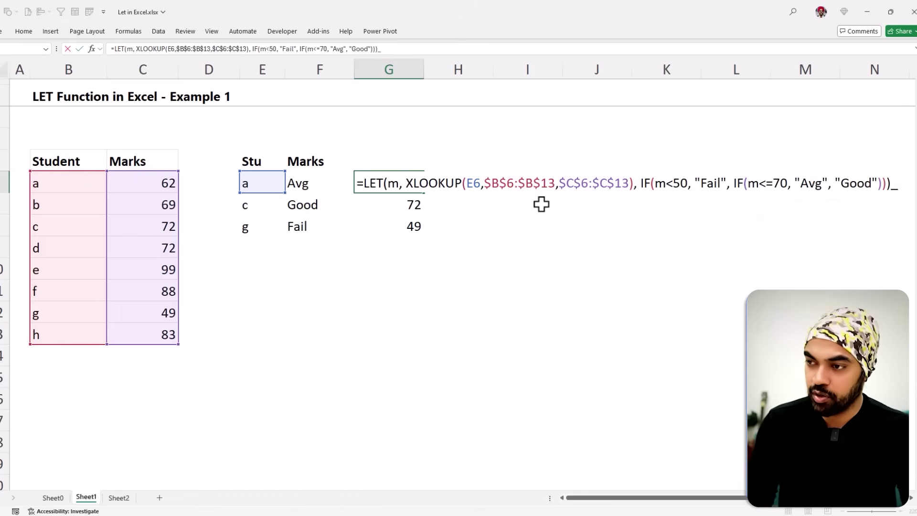
pyautogui.press('Return')
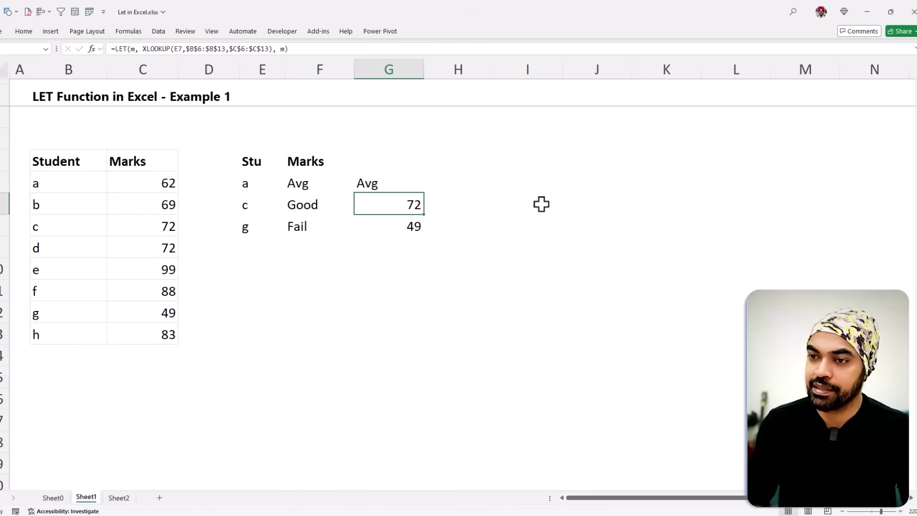
# - Fill the corrected LET formula down to G8 and inspect G8's formula
pyautogui.press('Up')
pyautogui.hotkey('shift', 'Down')
pyautogui.hotkey('shift', 'Down')
pyautogui.hotkey('ctrl', 'd')
pyautogui.press('Down')
pyautogui.press('Down')
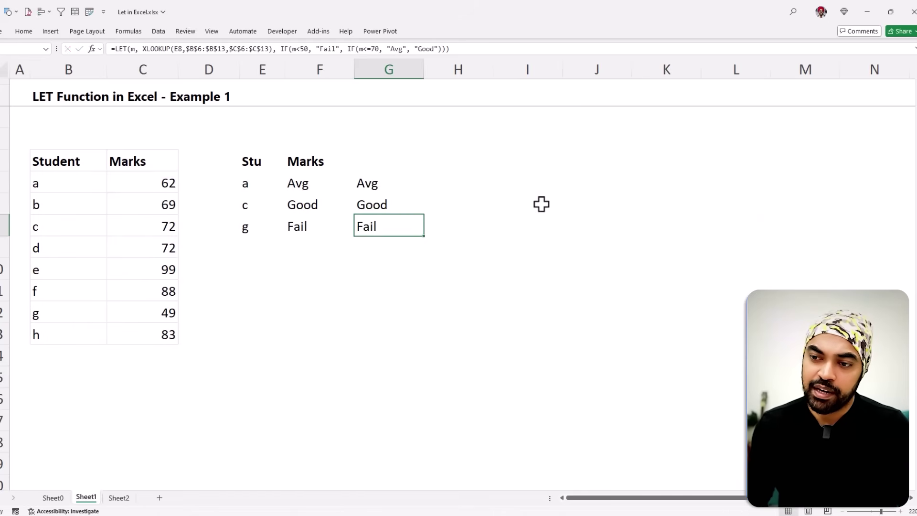
pyautogui.press('F2')
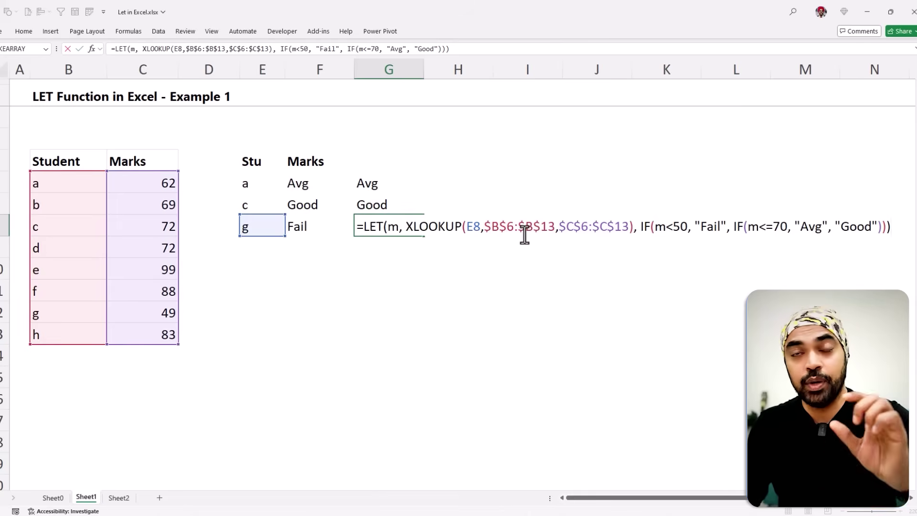
# - Annotate how m feeds the IF test, then commit the LET formula in G8
pyautogui.hotkey('ctrl', '2')
pyautogui.moveTo(411, 214)
pyautogui.mouseDown()
pyautogui.moveTo(436, 226)
pyautogui.moveTo(565, 238)
pyautogui.mouseUp()
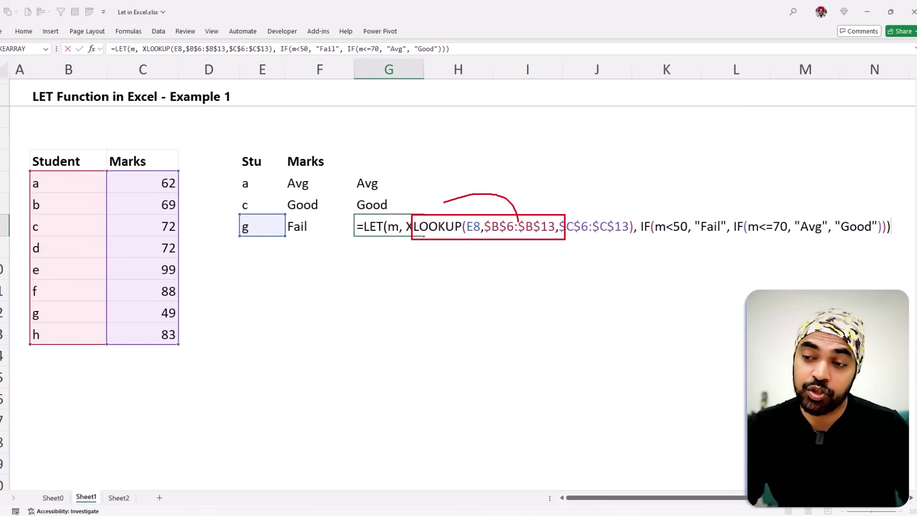
pyautogui.moveTo(398, 234); pyautogui.dragTo(647, 234)
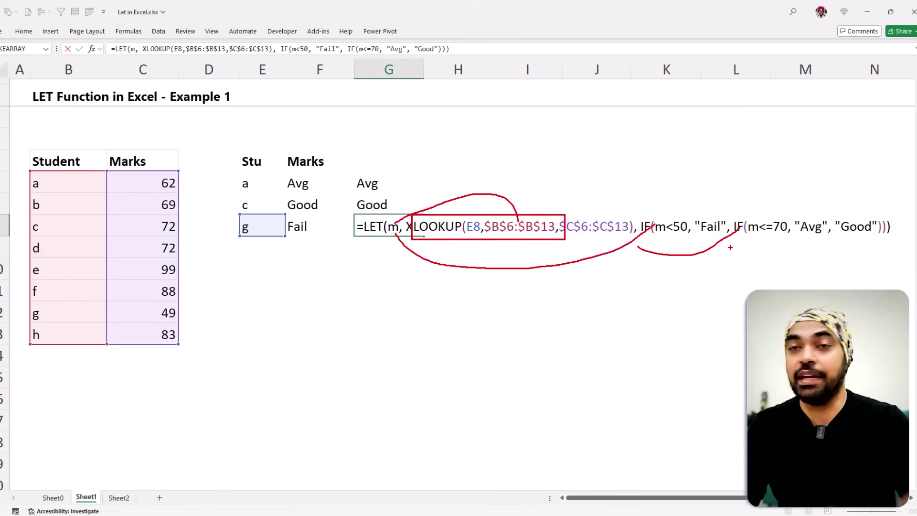
pyautogui.press('Escape')
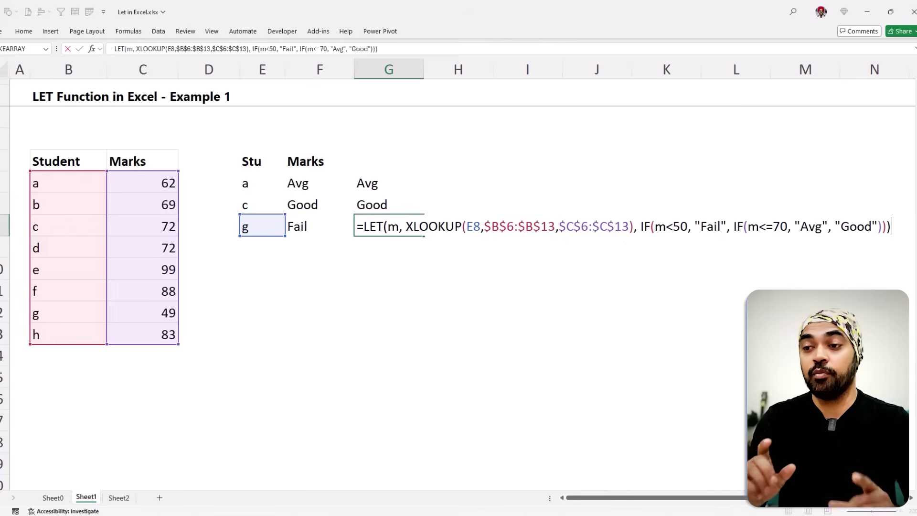
pyautogui.hotkey('ctrl', 'Return')
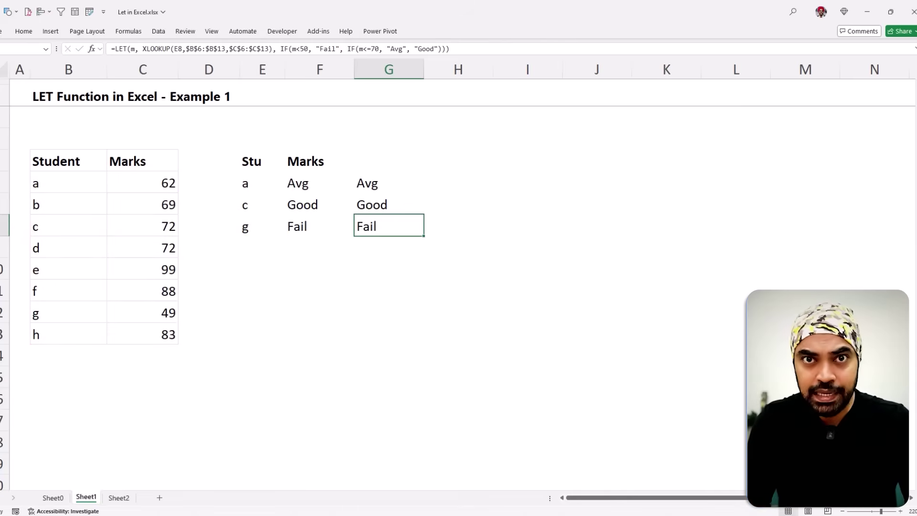
# - Check G6:G8 read Avg, Good and Fail, then reopen G6's formula
pyautogui.click(374, 187)
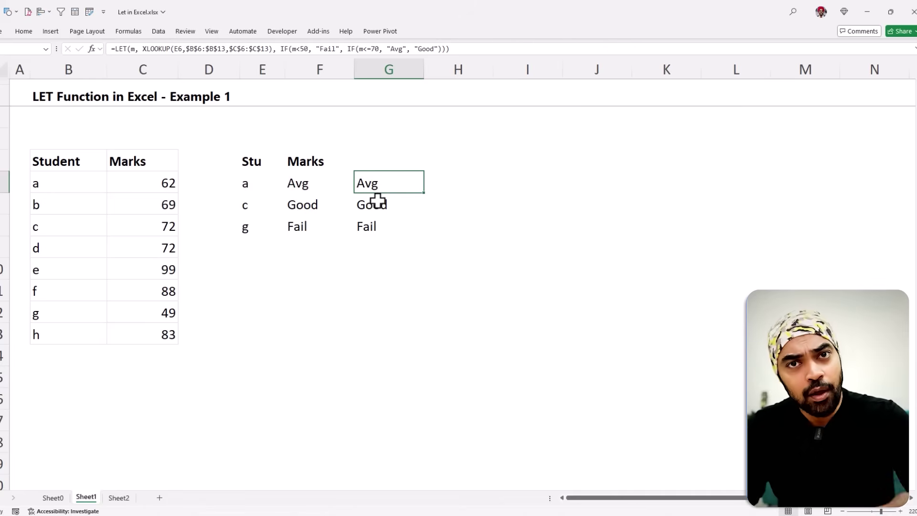
pyautogui.click(384, 204)
pyautogui.click(381, 186)
pyautogui.click(382, 225)
pyautogui.click(392, 191)
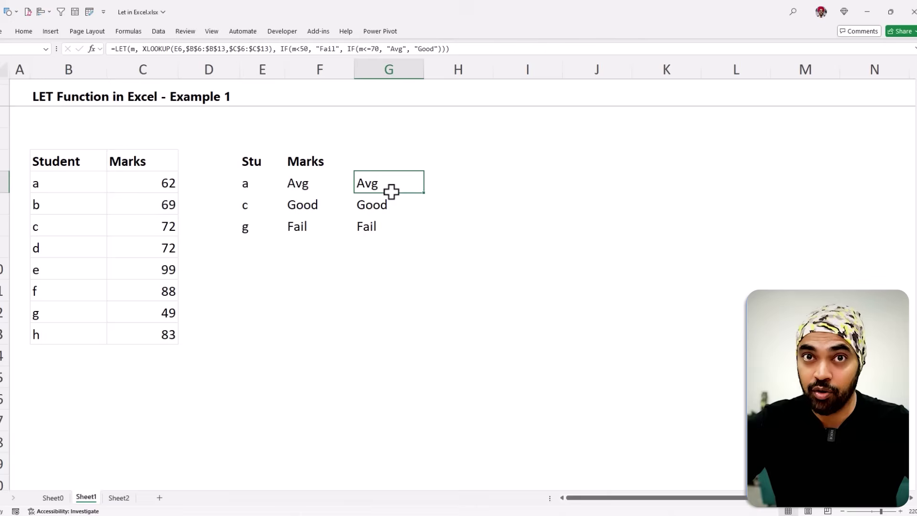
pyautogui.press('F2')
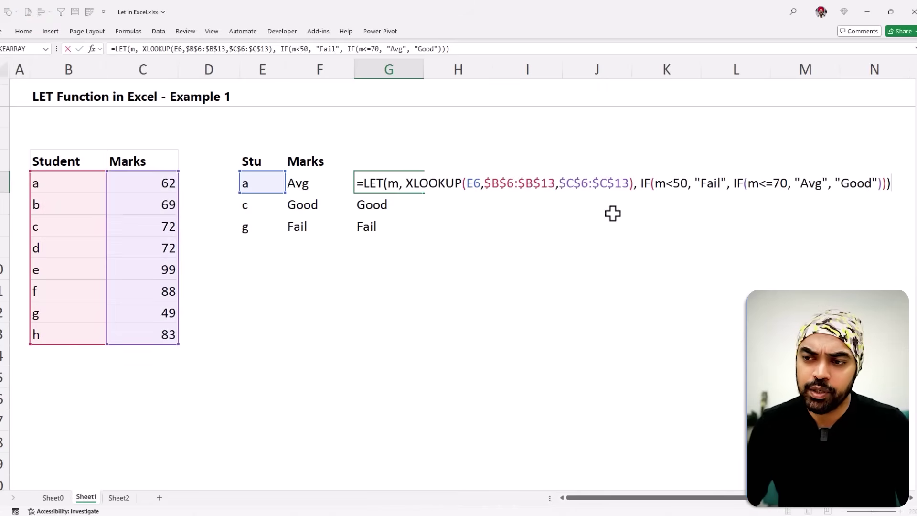
# - Append " - " & m to the Fail result in G6's formula and extend to G8
pyautogui.moveTo(657, 185); pyautogui.dragTo(687, 186)
pyautogui.click(722, 185)
pyautogui.write('- "')
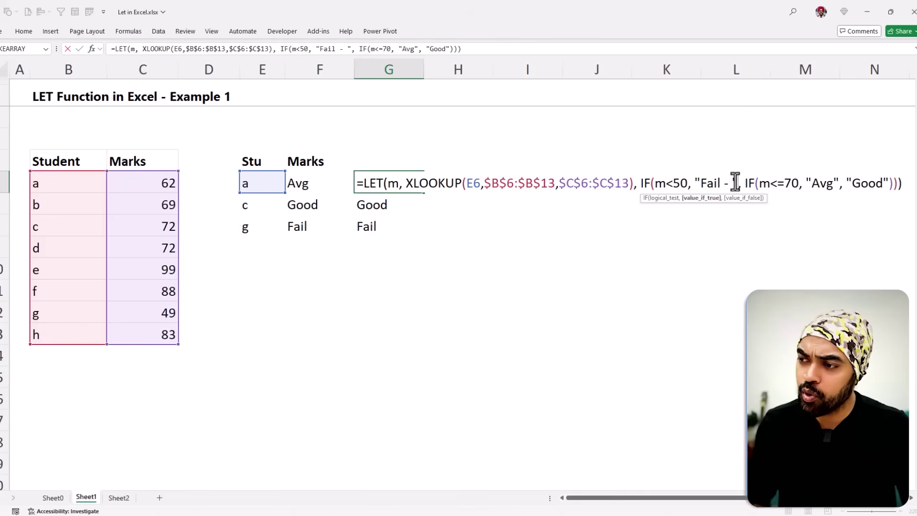
pyautogui.write(' & m')
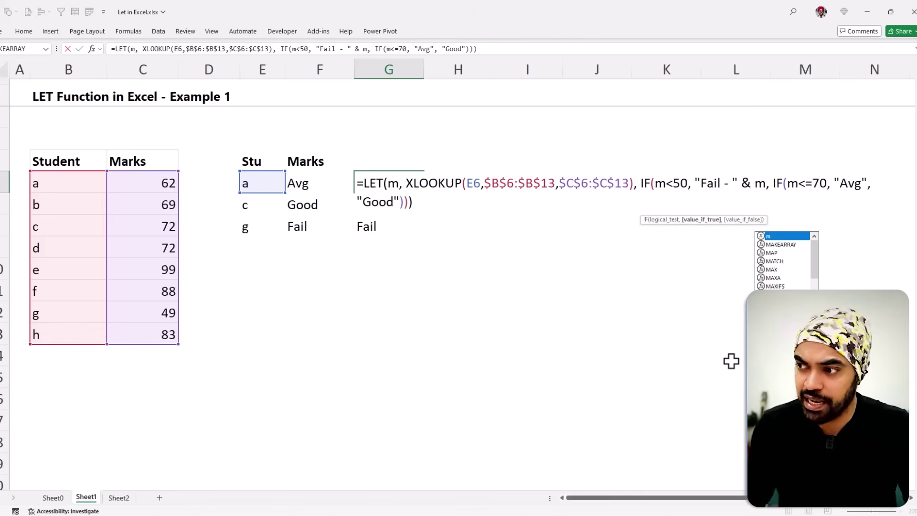
pyautogui.press('Return')
pyautogui.press('Up')
pyautogui.hotkey('shift', 'Down')
pyautogui.hotkey('shift', 'Down')
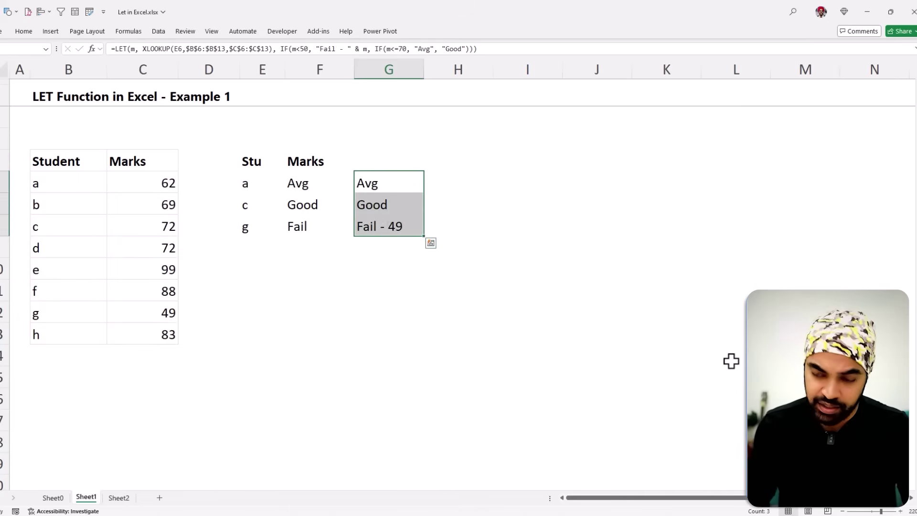
pyautogui.press('Down')
pyautogui.press('Down')
pyautogui.press('Up')
pyautogui.press('Up')
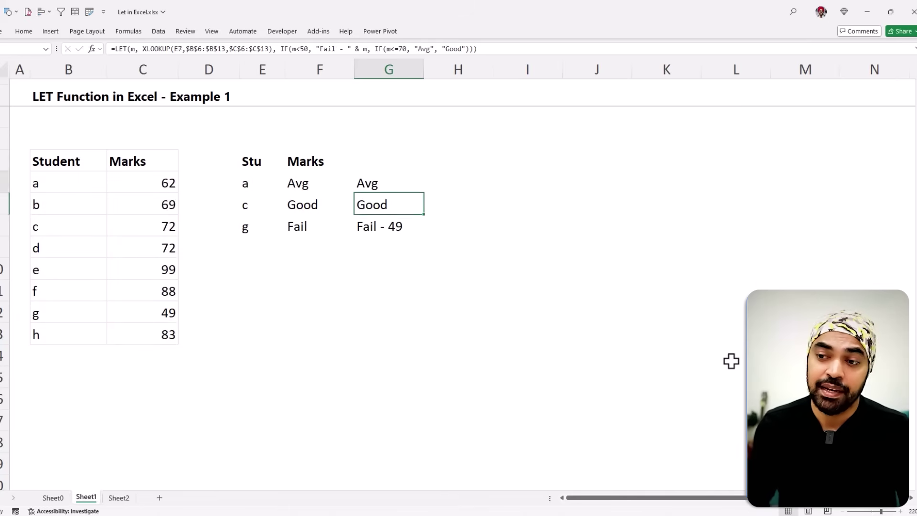
# - Add the mark to the remaining grades and fill down, giving Avg - 62, Good - 72, Fail - 49
pyautogui.press('F2')
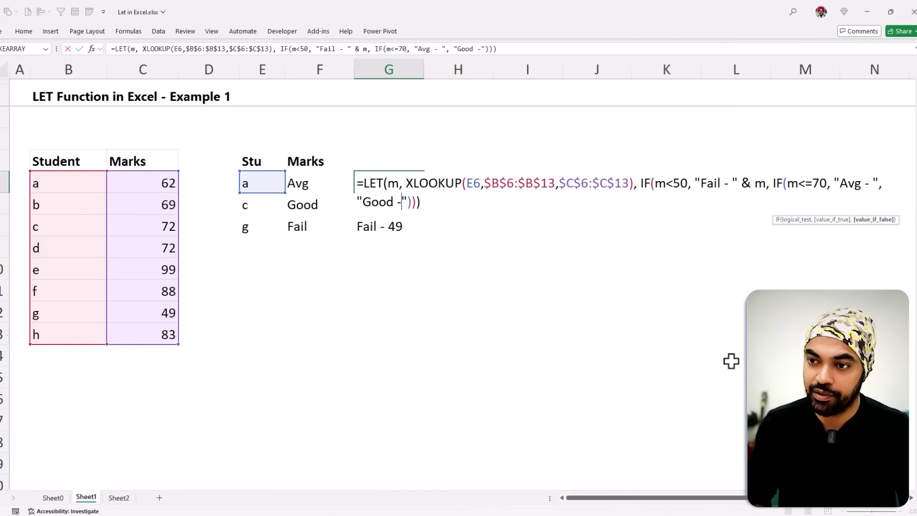
pyautogui.press('Right')
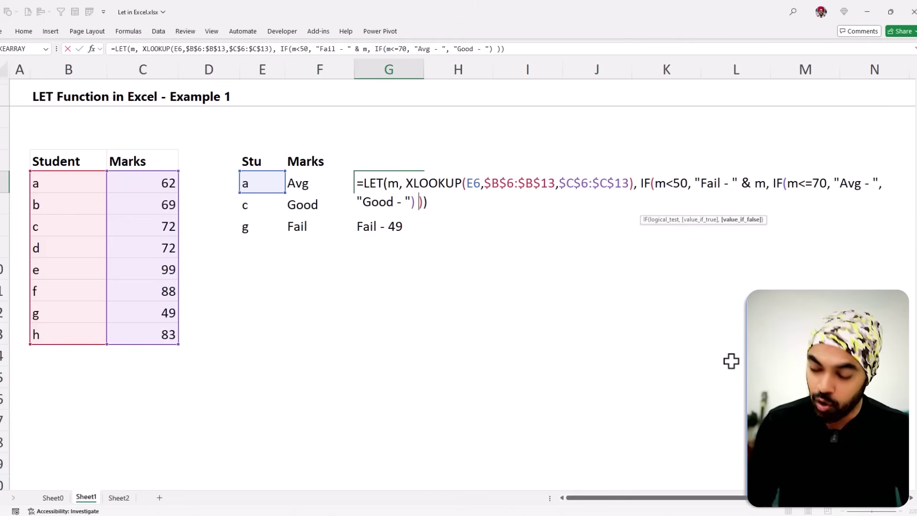
pyautogui.write('m')
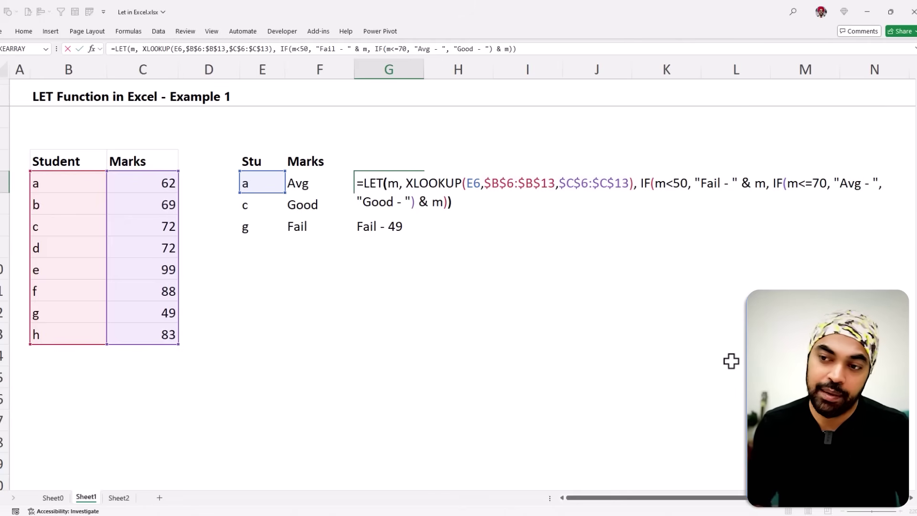
pyautogui.hotkey('ctrl', 'Return')
pyautogui.hotkey('shift', 'Down')
pyautogui.hotkey('shift', 'Down')
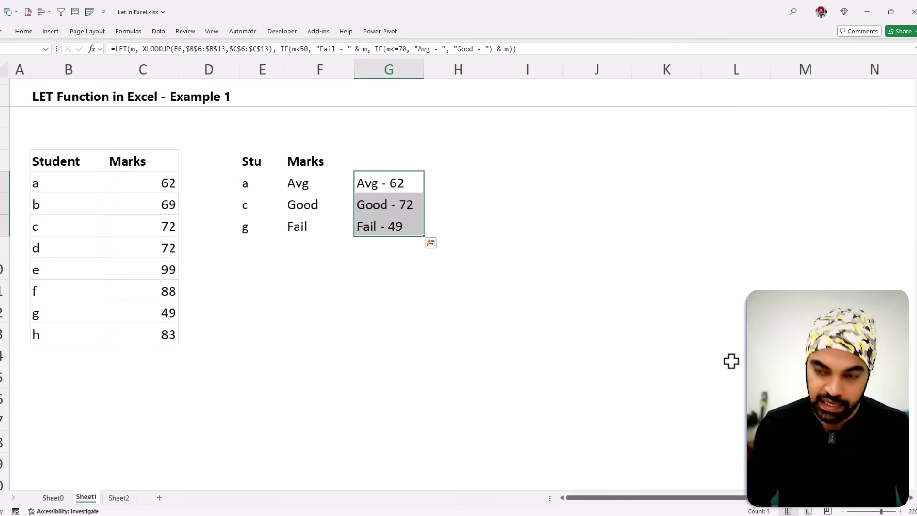
pyautogui.hotkey('ctrl', 'Down')
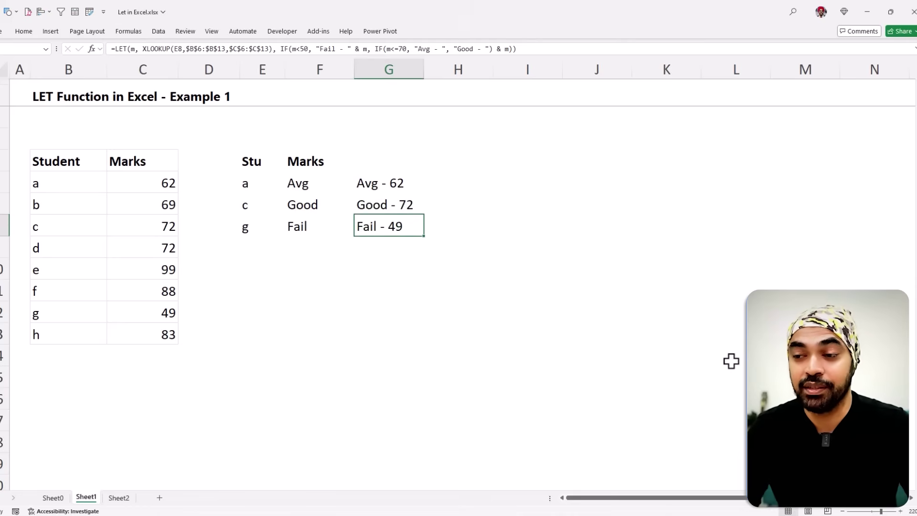
pyautogui.press('F2')
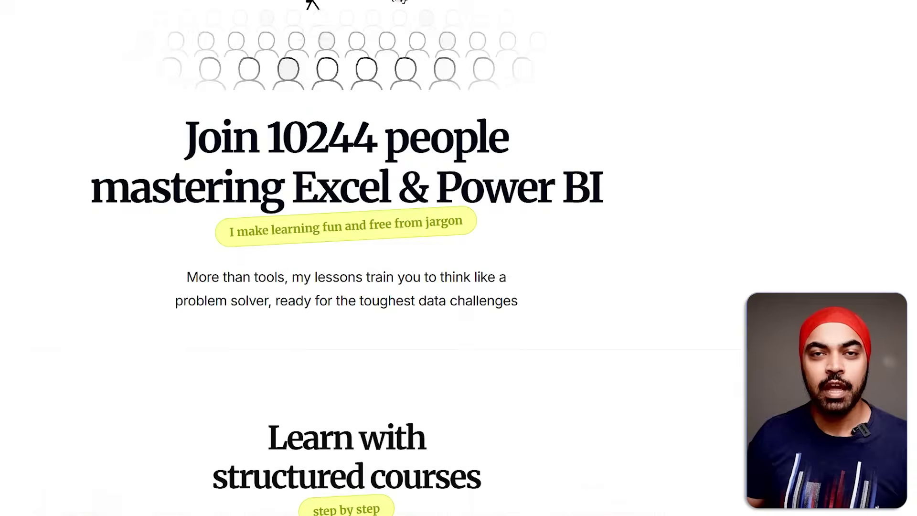
pyautogui.scroll(-10, 311, 1)
pyautogui.scroll(-2, 456, 258)
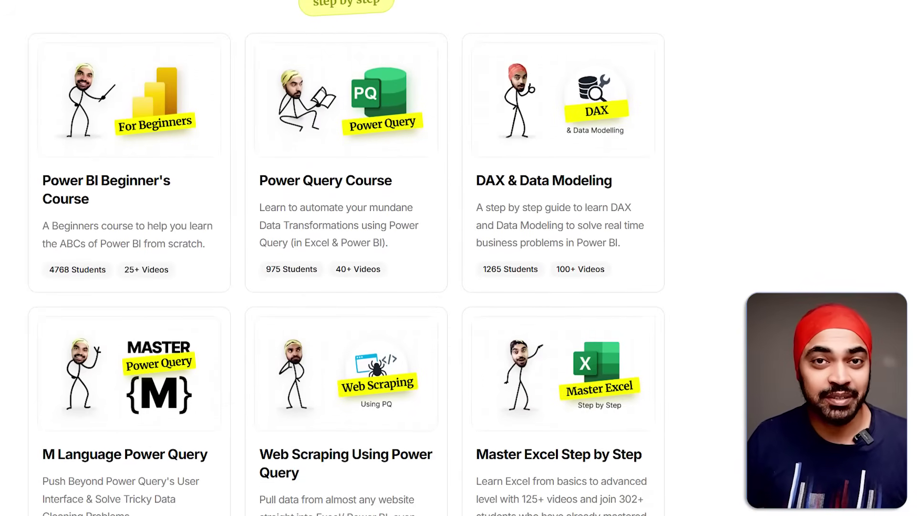
pyautogui.scroll(-2, 456, 258)
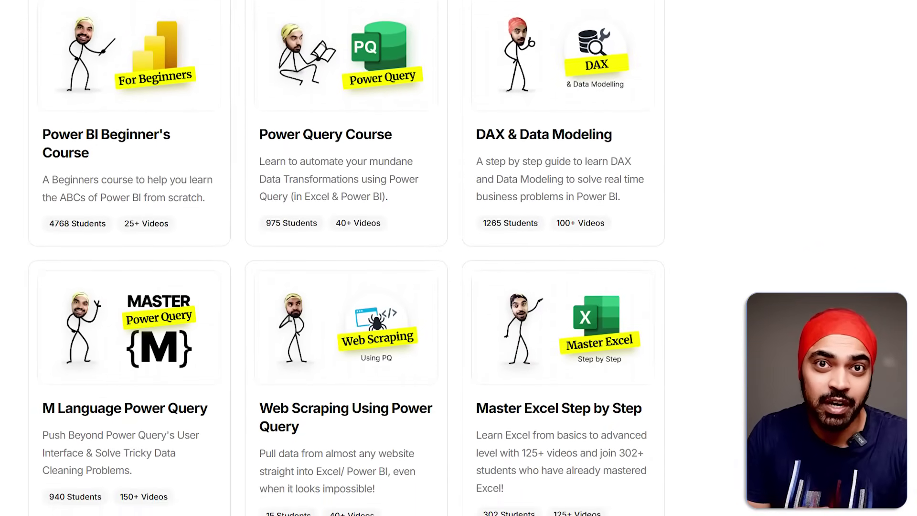
pyautogui.scroll(-1, 456, 258)
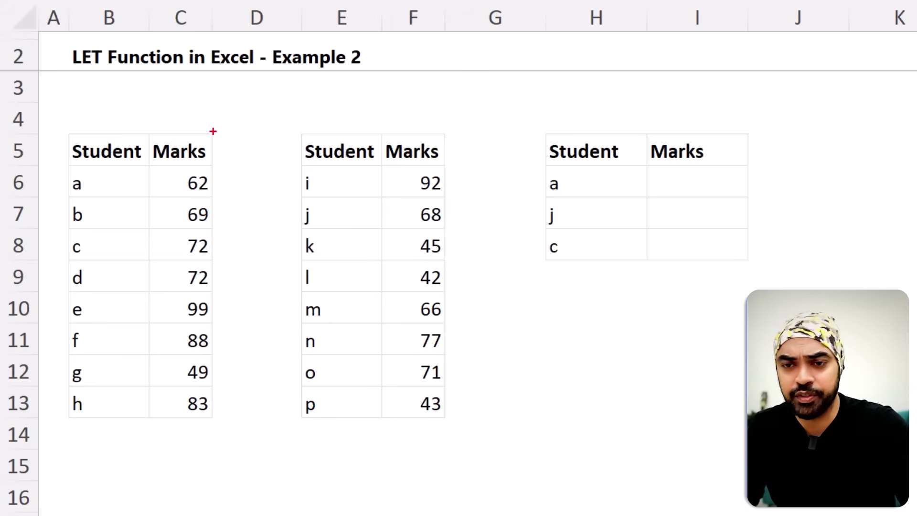
pyautogui.moveTo(56, 129); pyautogui.dragTo(222, 427)
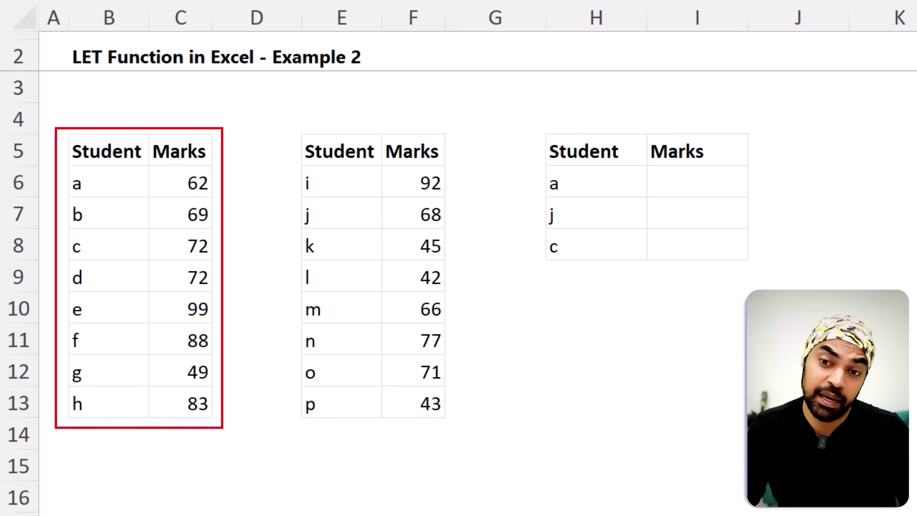
pyautogui.moveTo(292, 125); pyautogui.dragTo(449, 431)
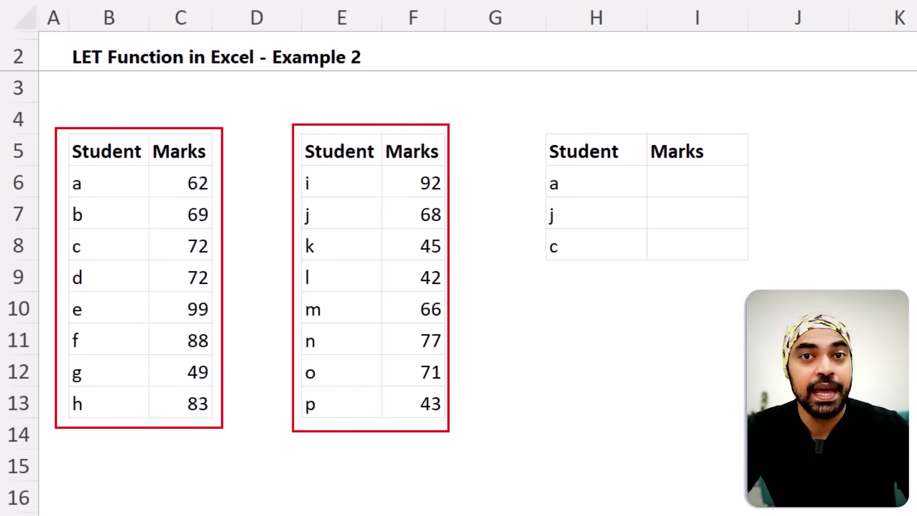
pyautogui.press('Escape')
pyautogui.hotkey('ctrl', '2')
pyautogui.moveTo(535, 166)
pyautogui.mouseDown()
pyautogui.moveTo(575, 196)
pyautogui.moveTo(209, 91)
pyautogui.mouseUp()
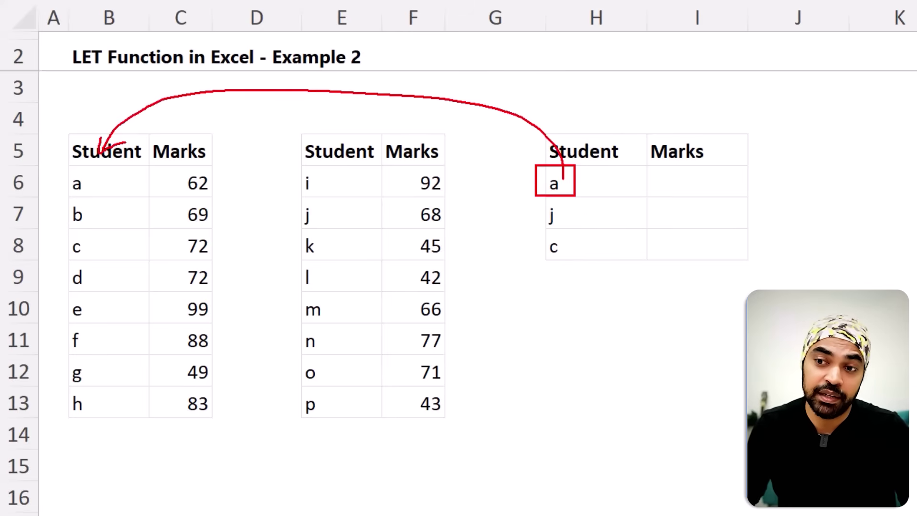
pyautogui.moveTo(564, 227); pyautogui.dragTo(410, 253)
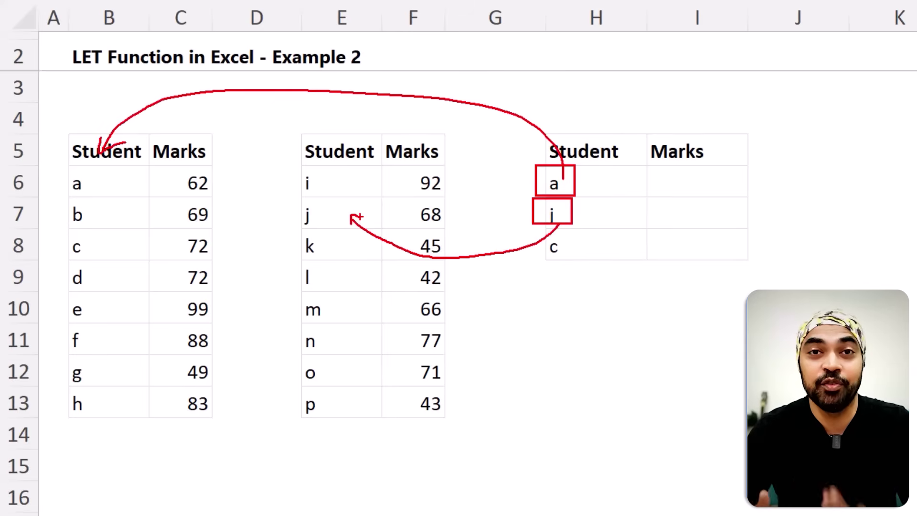
pyautogui.press('Escape')
pyautogui.click(691, 179)
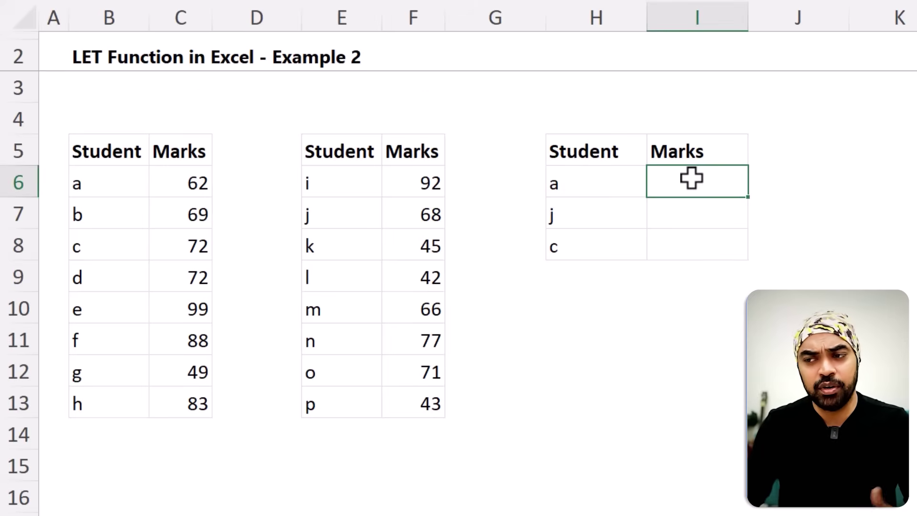
# - In I6, start an XLOOKUP with H6 as lookup value and locked range $B$6:$B$13
pyautogui.write('=XLOOKUP(')
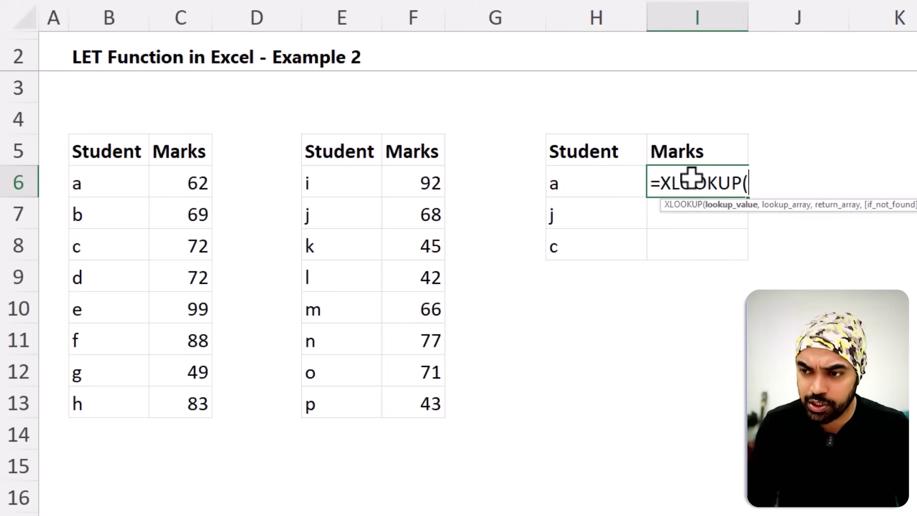
pyautogui.press('Left')
pyautogui.write(',')
pyautogui.press('Left')
pyautogui.press('Left')
pyautogui.press('Left')
pyautogui.press('Left')
pyautogui.press('Left')
pyautogui.press('Left')
pyautogui.press('Left')
pyautogui.hotkey('ctrl', 'shift', 'Down')
pyautogui.press('F4')
pyautogui.write(',')
# - Add the locked $C$6:$C$13 return range and fill I6:I8, giving 62, #N/A and 72
pyautogui.press('Left')
pyautogui.press('Left')
pyautogui.press('Left')
pyautogui.press('Left')
pyautogui.press('Left')
pyautogui.press('Left')
pyautogui.hotkey('ctrl', 'shift', 'Down')
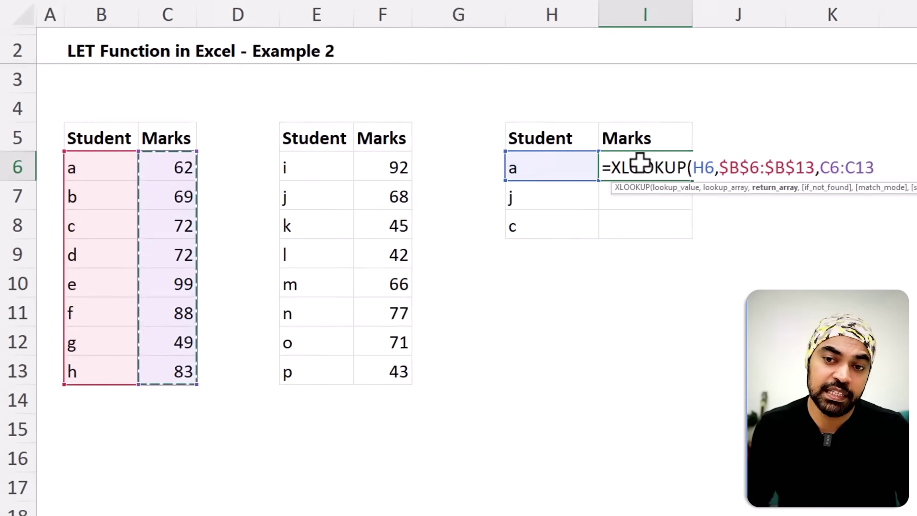
pyautogui.press('F4')
pyautogui.write(')')
pyautogui.hotkey('ctrl', 'Return')
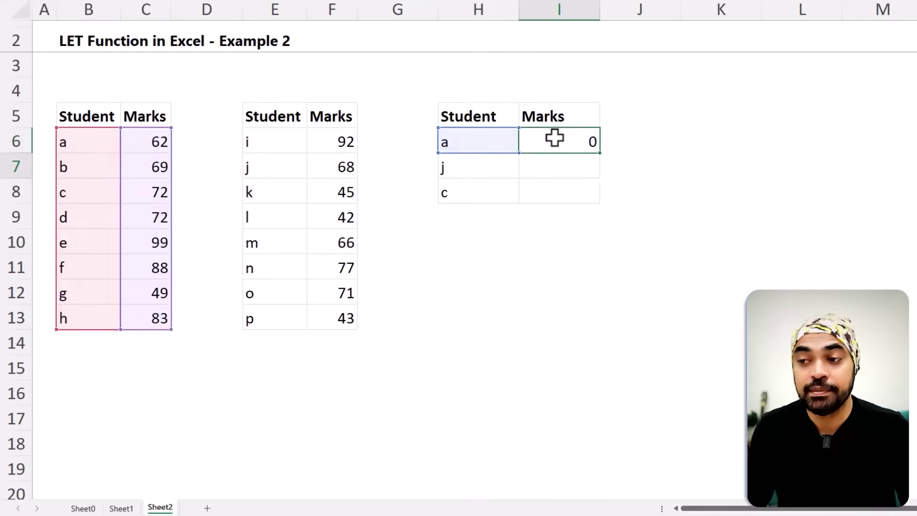
pyautogui.hotkey('shift', 'Down')
pyautogui.hotkey('shift', 'Down')
pyautogui.hotkey('ctrl', 'd')
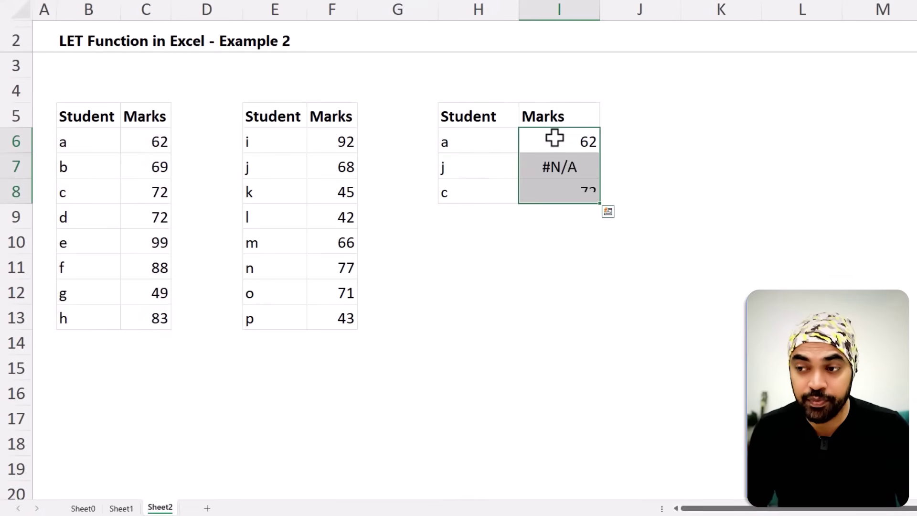
# - Inspect I7's #N/A lookup for student j, then reopen I6's formula
pyautogui.click(557, 163)
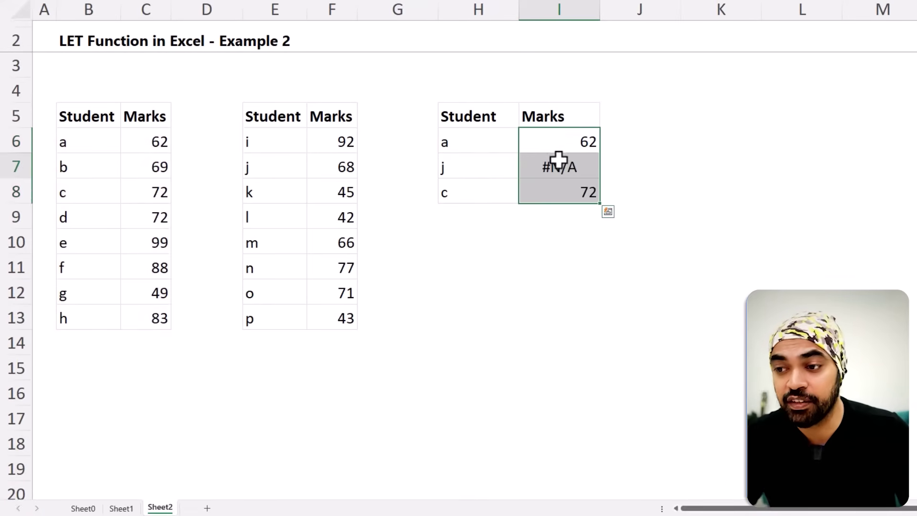
pyautogui.press('F2')
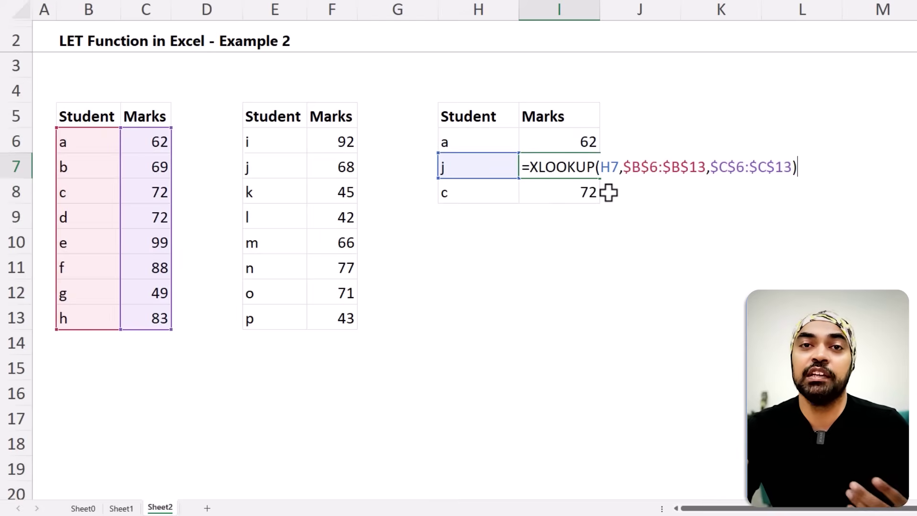
pyautogui.press('Escape')
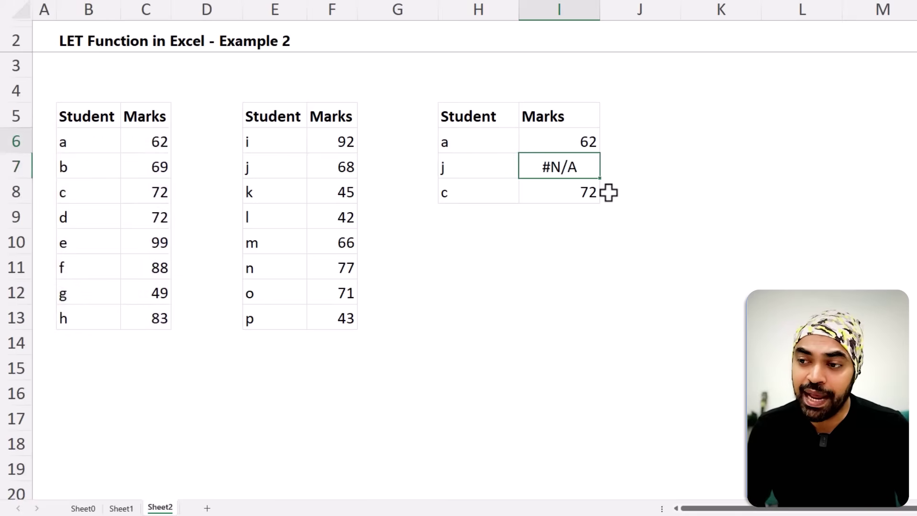
pyautogui.press('Up')
pyautogui.press('F2')
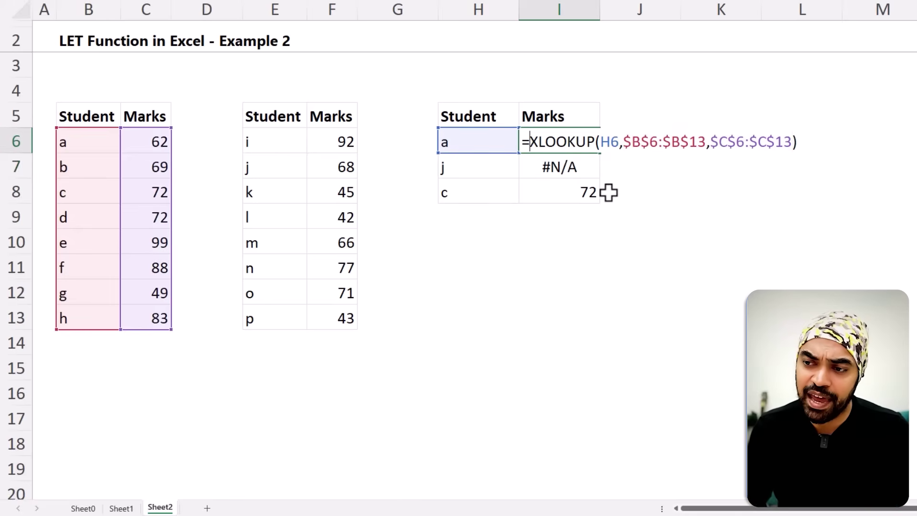
# - Wrap I6's existing first-table XLOOKUP inside an IFNA function
pyautogui.press('Home')
pyautogui.press('Right')
pyautogui.write('IF')
pyautogui.press('Down')
pyautogui.press('Down')
pyautogui.press('Tab')
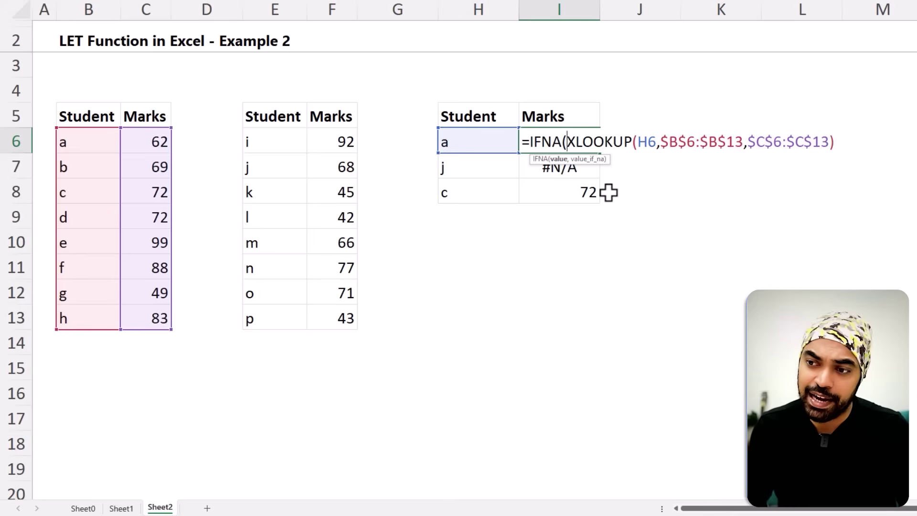
pyautogui.press('End')
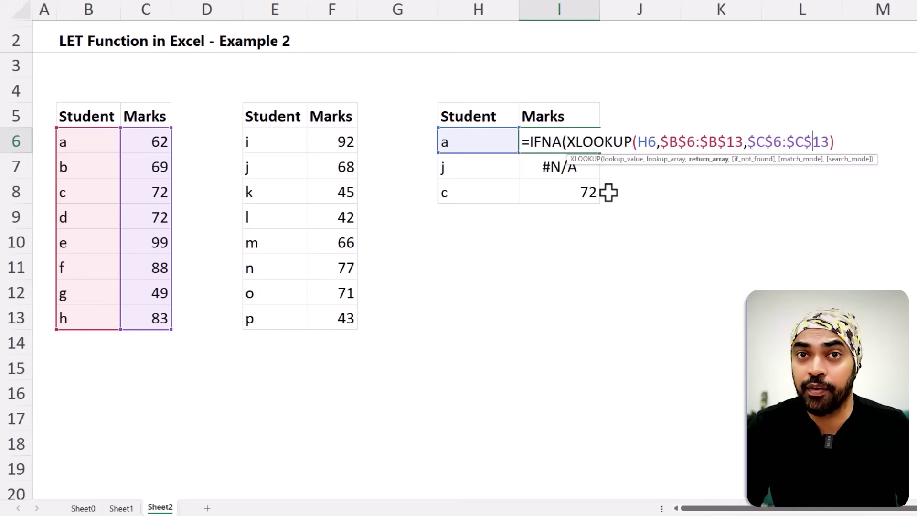
pyautogui.write(',')
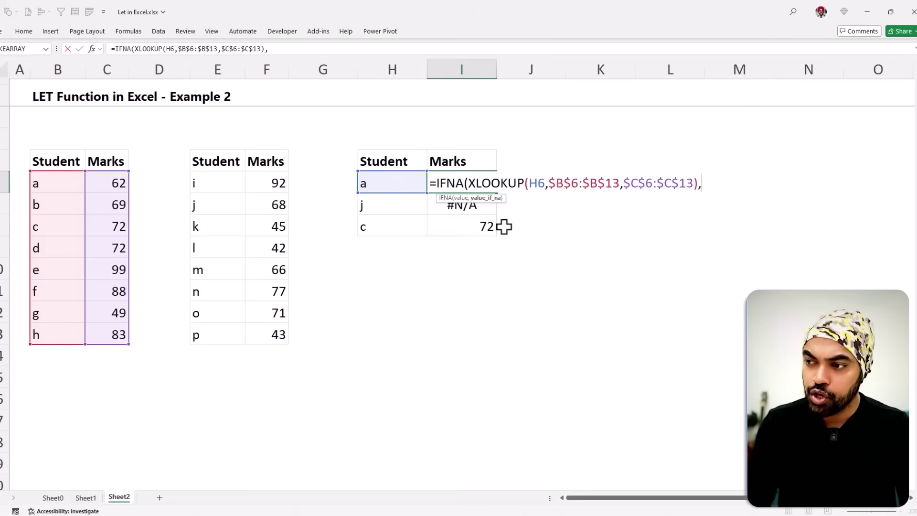
pyautogui.moveTo(464, 184); pyautogui.dragTo(726, 186)
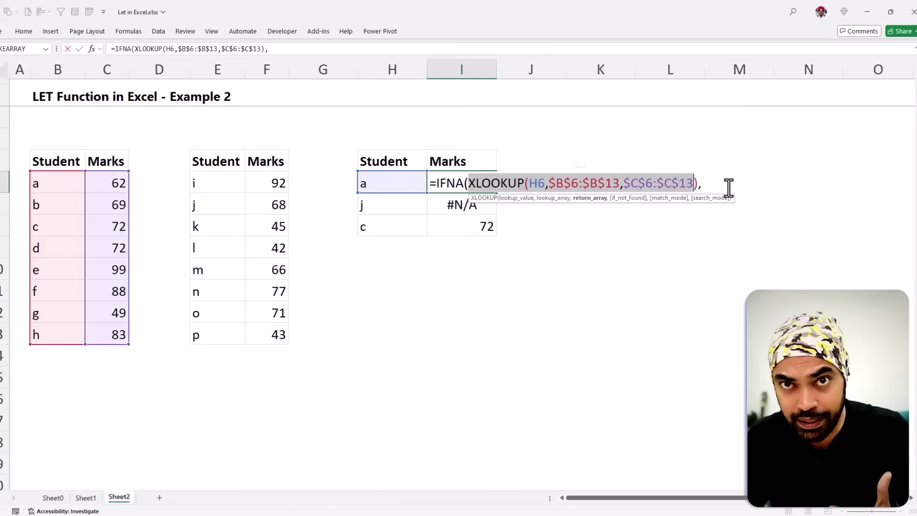
pyautogui.click(727, 184)
# - Add the fallback XLOOKUP(H6,$E$6:$E$13,$F$6:$F$13) as IFNA's second argument and commit it
pyautogui.write('xl')
pyautogui.press('Tab')
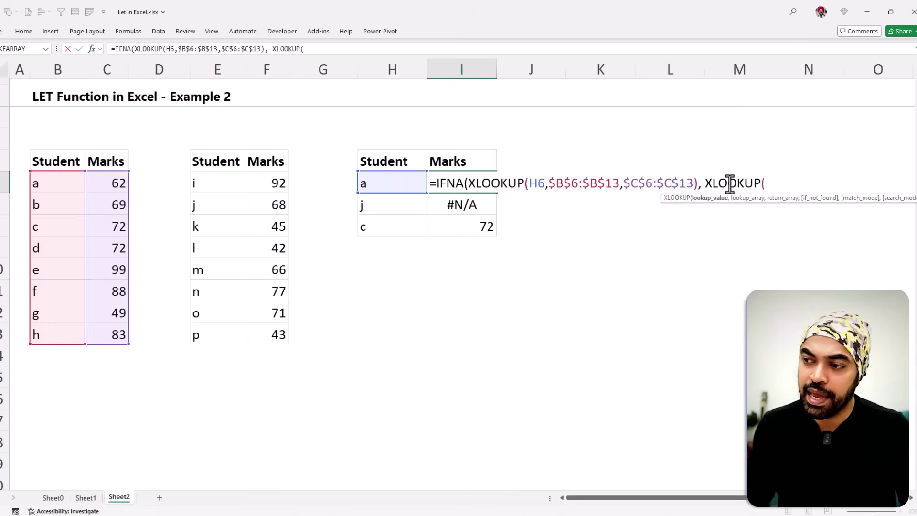
pyautogui.press('Left')
pyautogui.write(',')
pyautogui.press('Left')
pyautogui.press('Left')
pyautogui.press('Left')
pyautogui.press('Left')
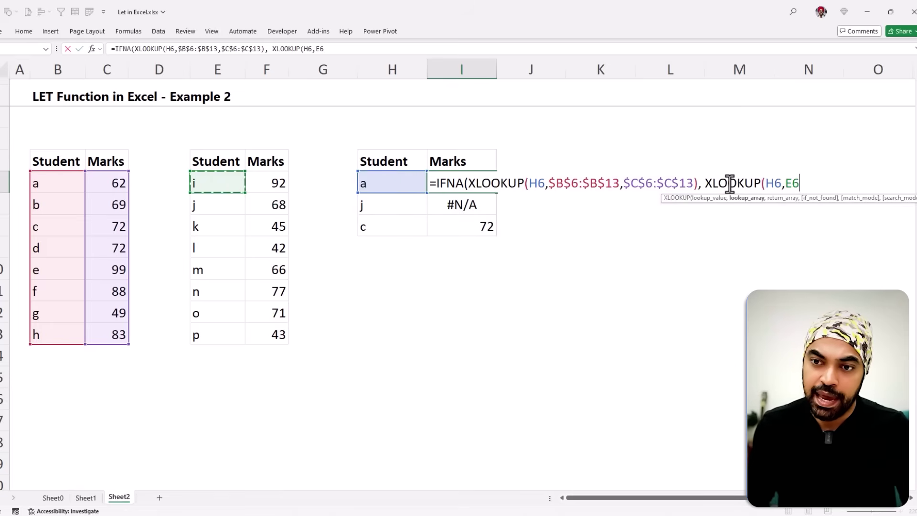
pyautogui.hotkey('shift', 'Down')
pyautogui.hotkey('shift', 'Down')
pyautogui.hotkey('shift', 'Down')
pyautogui.hotkey('shift', 'Down')
pyautogui.hotkey('shift', 'Down')
pyautogui.hotkey('shift', 'Down')
pyautogui.hotkey('shift', 'Down')
pyautogui.press('F4')
pyautogui.write(',')
pyautogui.press('Left')
pyautogui.press('Left')
pyautogui.press('Left')
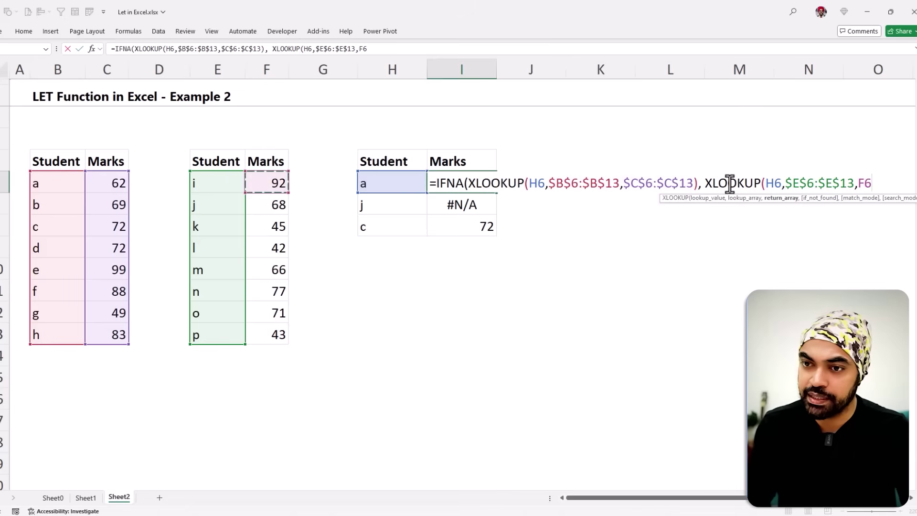
pyautogui.hotkey('shift', 'Down')
pyautogui.hotkey('shift', 'Down')
pyautogui.hotkey('shift', 'Down')
pyautogui.hotkey('shift', 'Down')
pyautogui.hotkey('shift', 'Down')
pyautogui.hotkey('shift', 'Down')
pyautogui.hotkey('shift', 'Down')
pyautogui.press('F4')
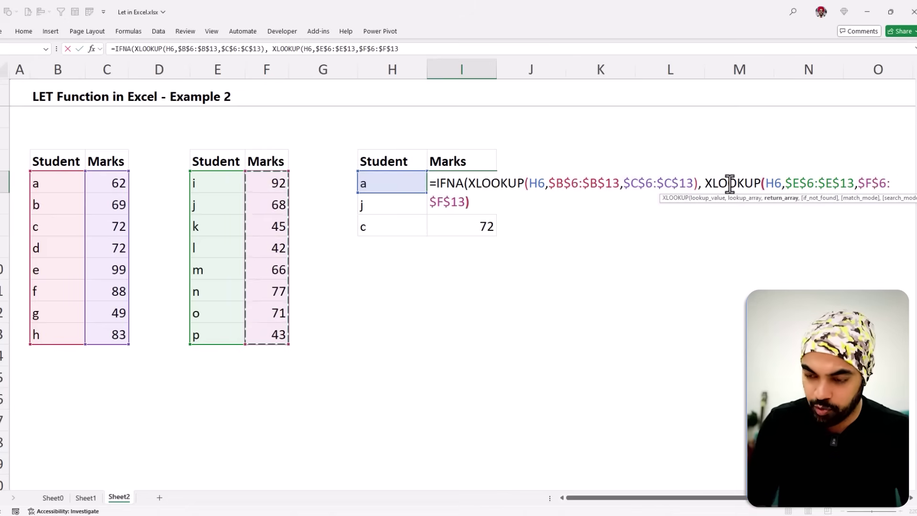
pyautogui.press('Return')
pyautogui.press('Return')
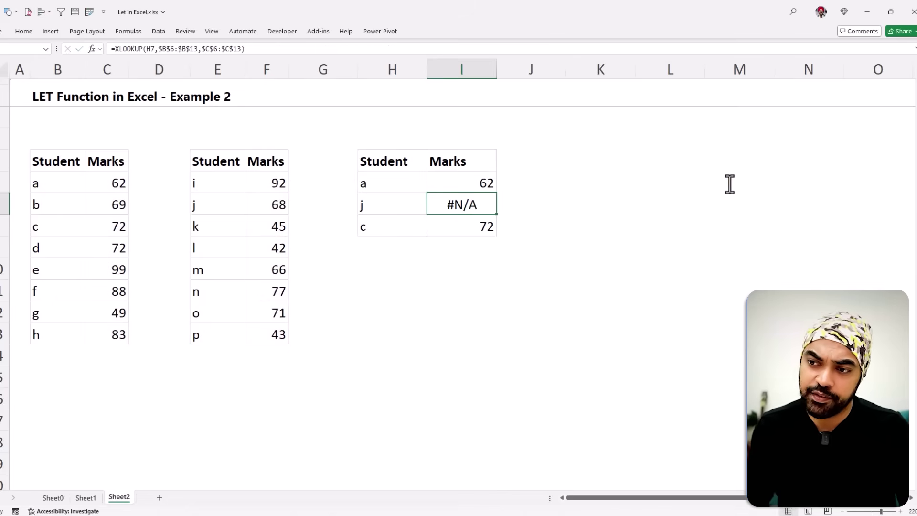
# - Fill the IFNA formula down through I6:I8 and display student j's formula in I7
pyautogui.press('Up')
pyautogui.hotkey('shift', 'Down')
pyautogui.hotkey('shift', 'Down')
pyautogui.hotkey('ctrl', 'd')
pyautogui.press('Down')
pyautogui.press('F2')
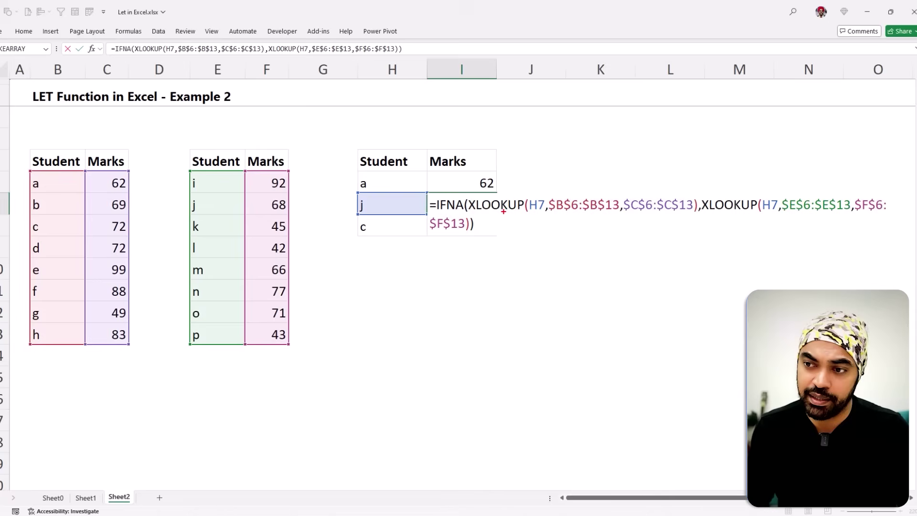
pyautogui.moveTo(468, 214); pyautogui.dragTo(480, 214)
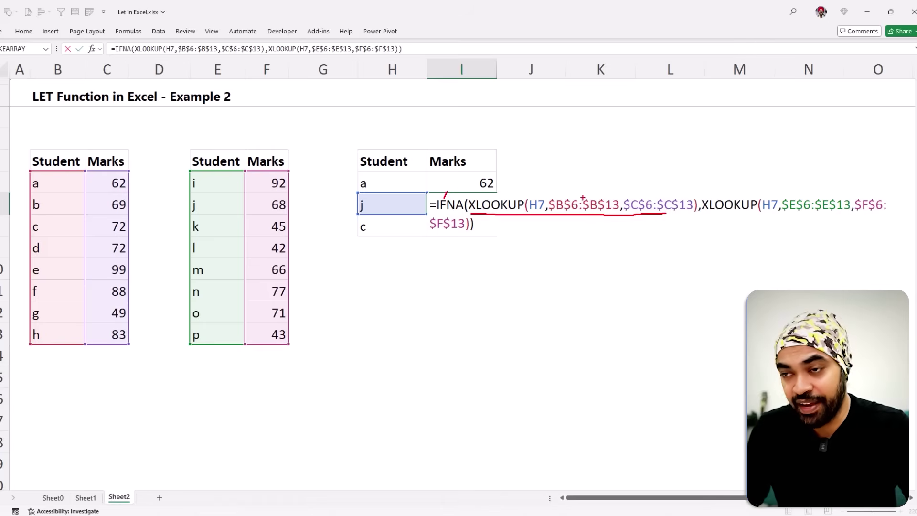
pyautogui.press('Escape')
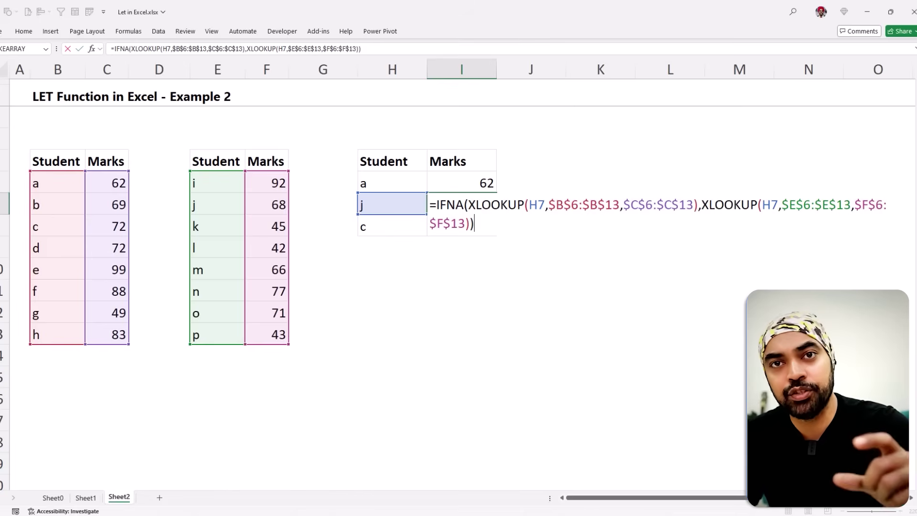
pyautogui.moveTo(24, 163); pyautogui.dragTo(106, 329)
pyautogui.moveTo(76, 146); pyautogui.dragTo(153, 365)
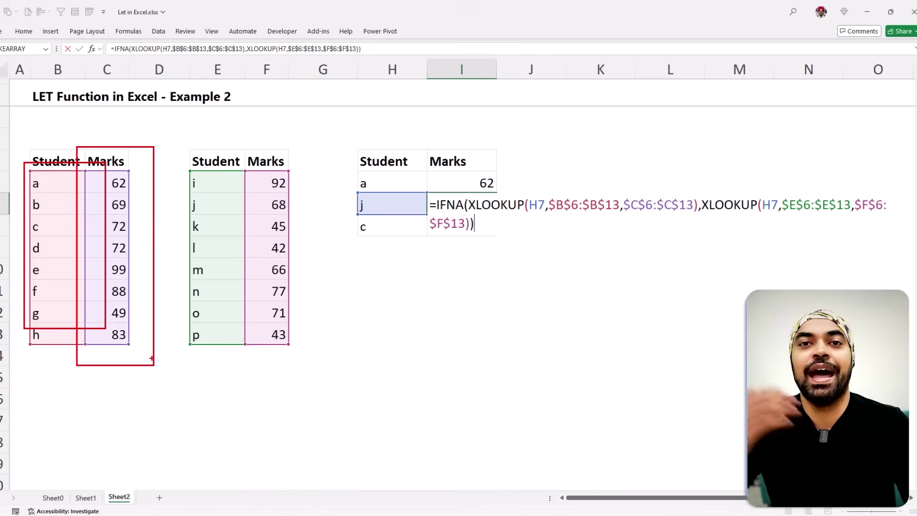
pyautogui.press('Escape')
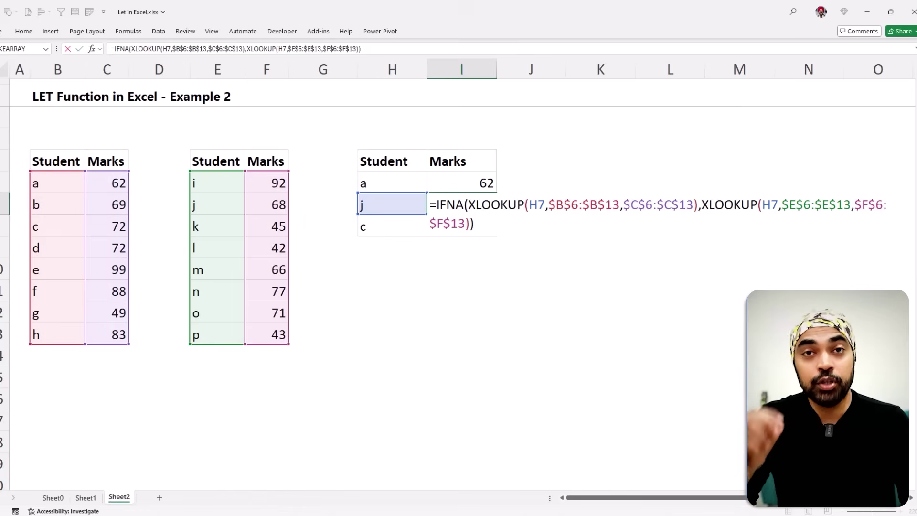